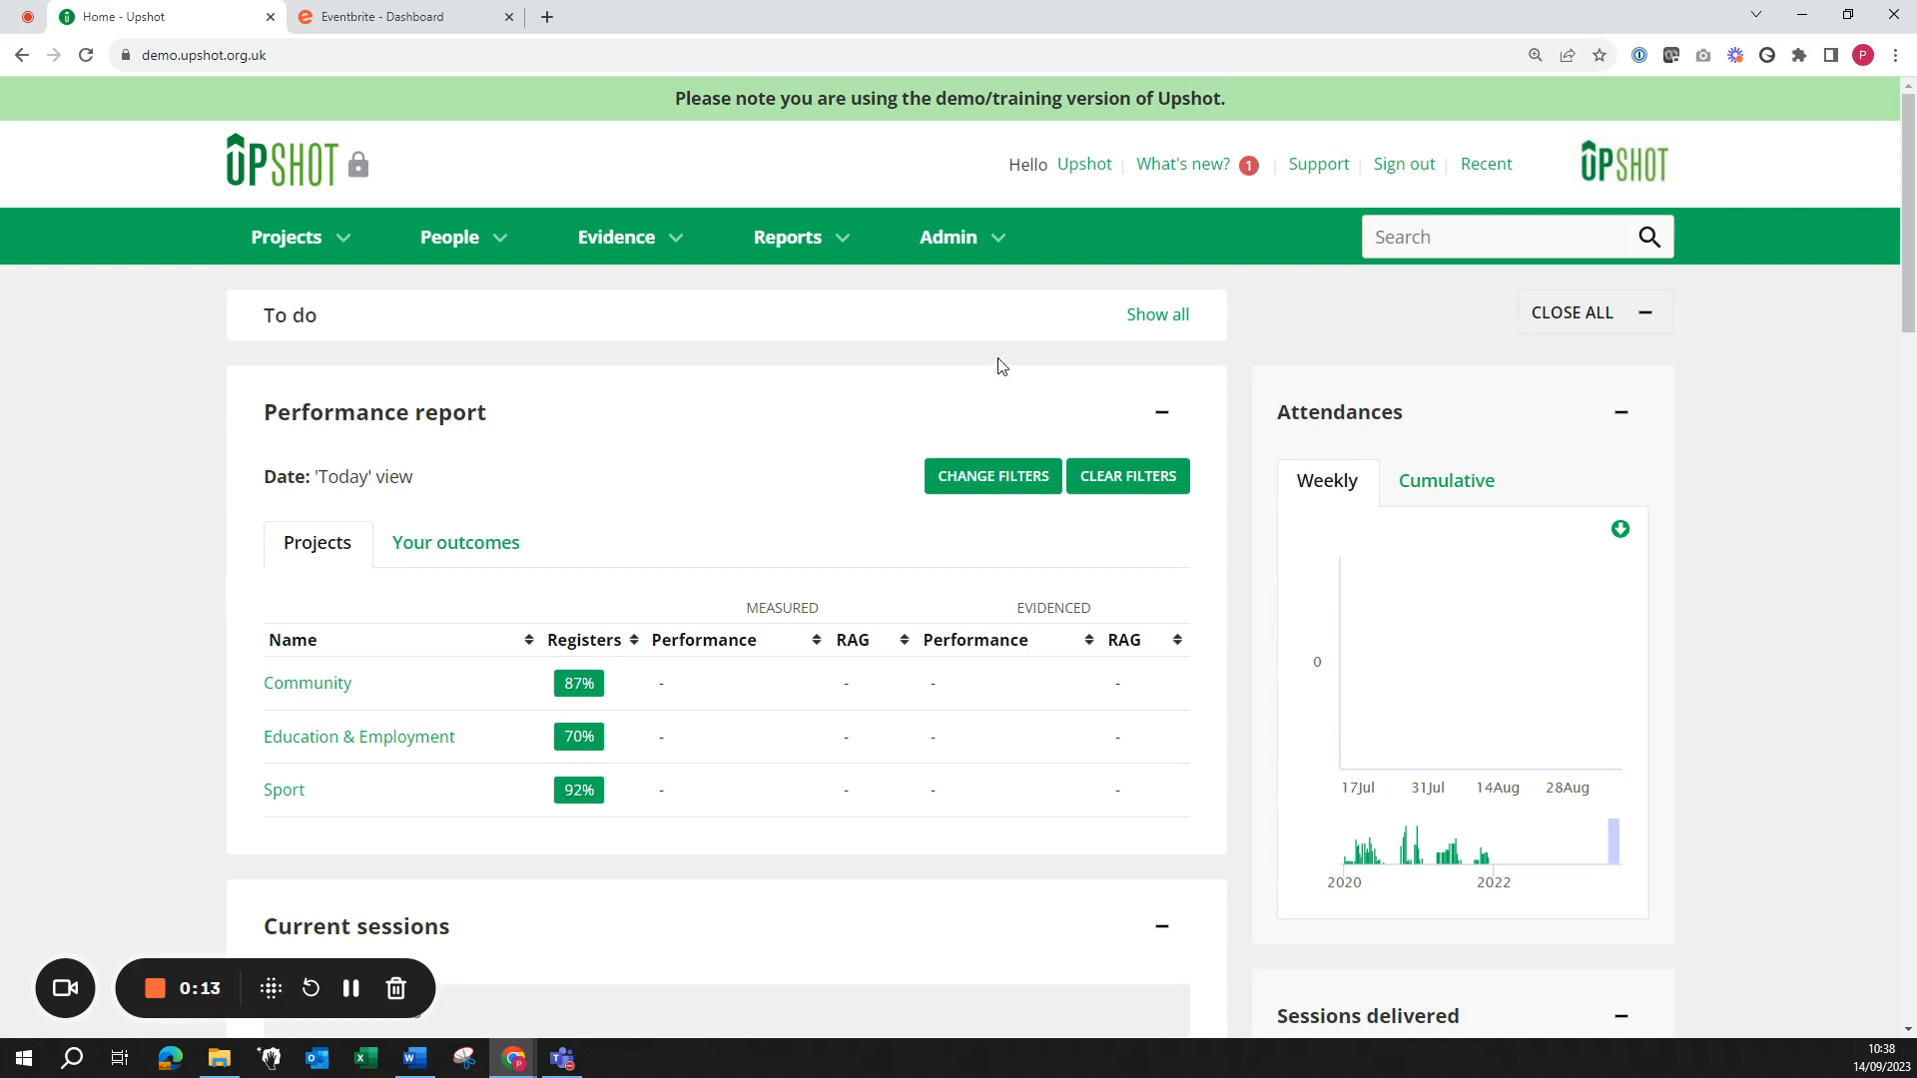
# Step: Look at the integrations settings from the admin options, then return to the home dashboard
pyautogui.click(951, 237)
pyautogui.scroll(-1, 1013, 799)
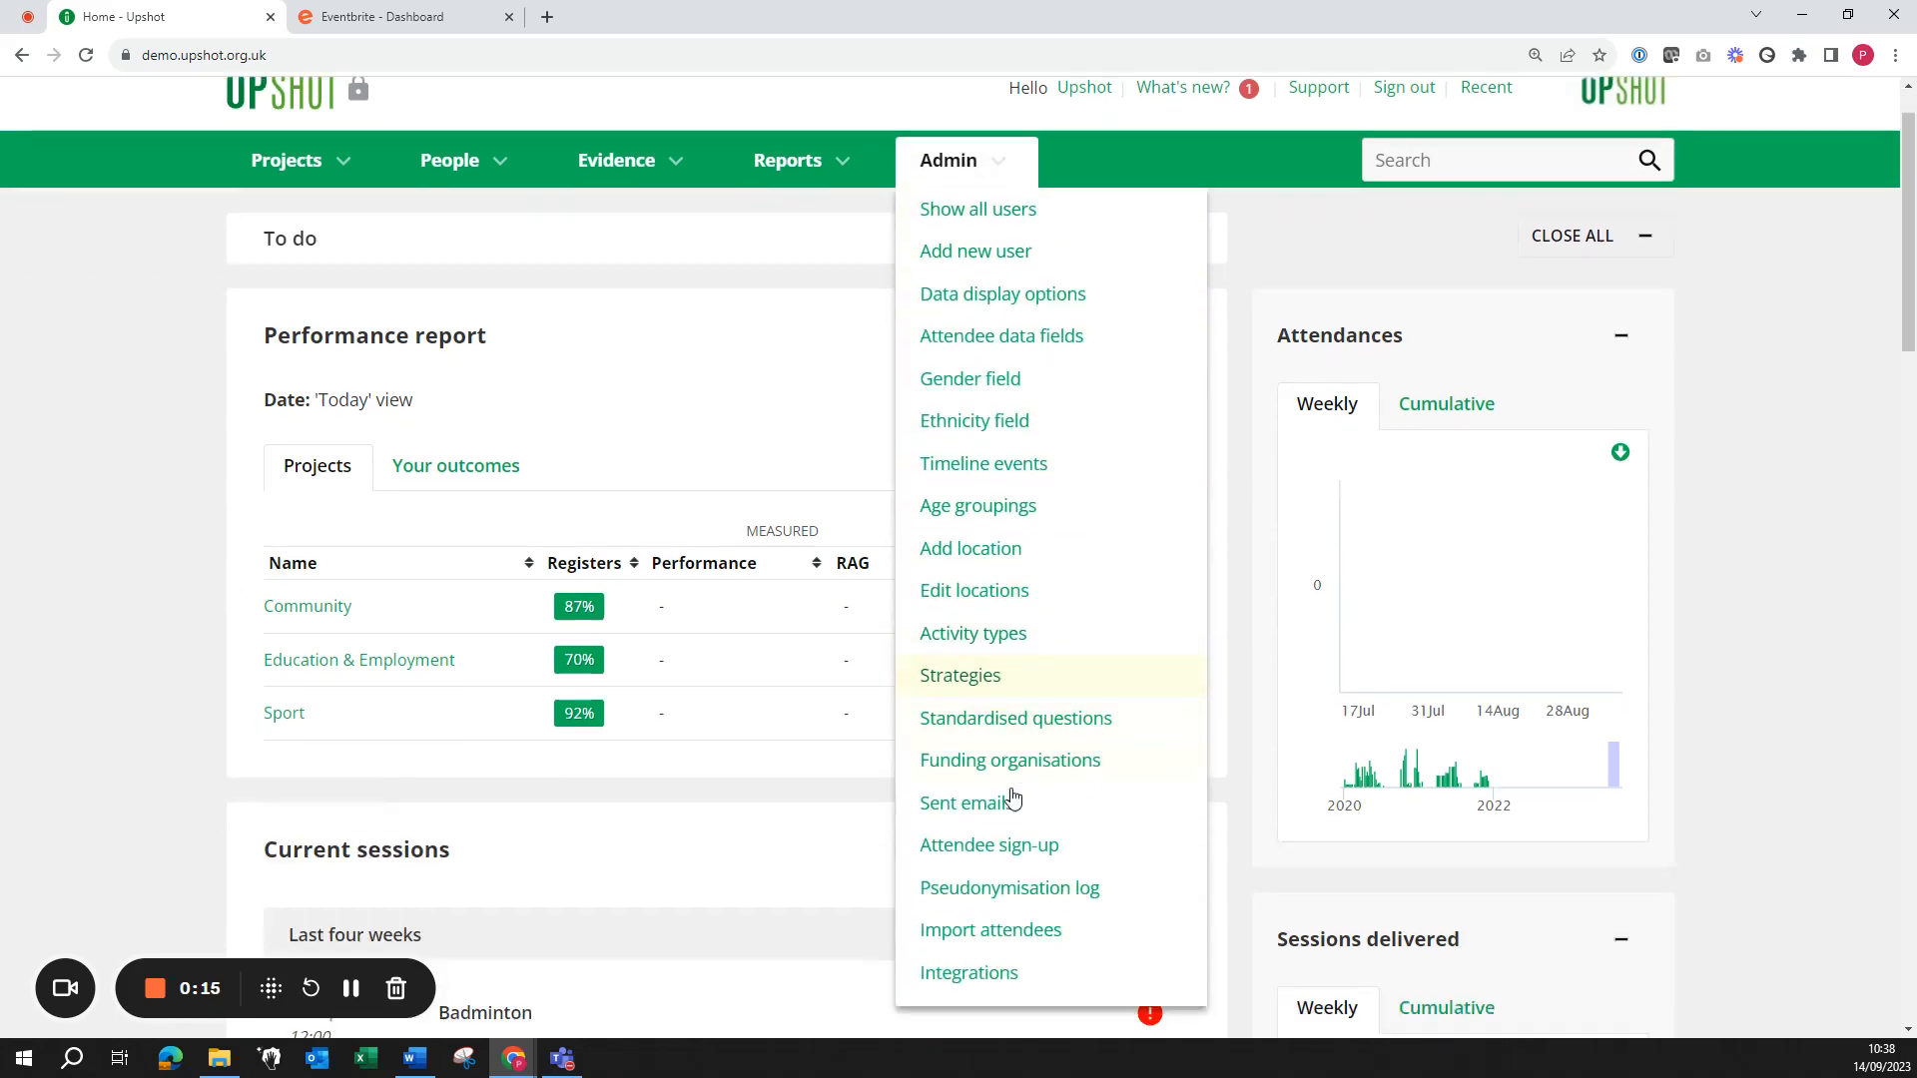
pyautogui.click(979, 948)
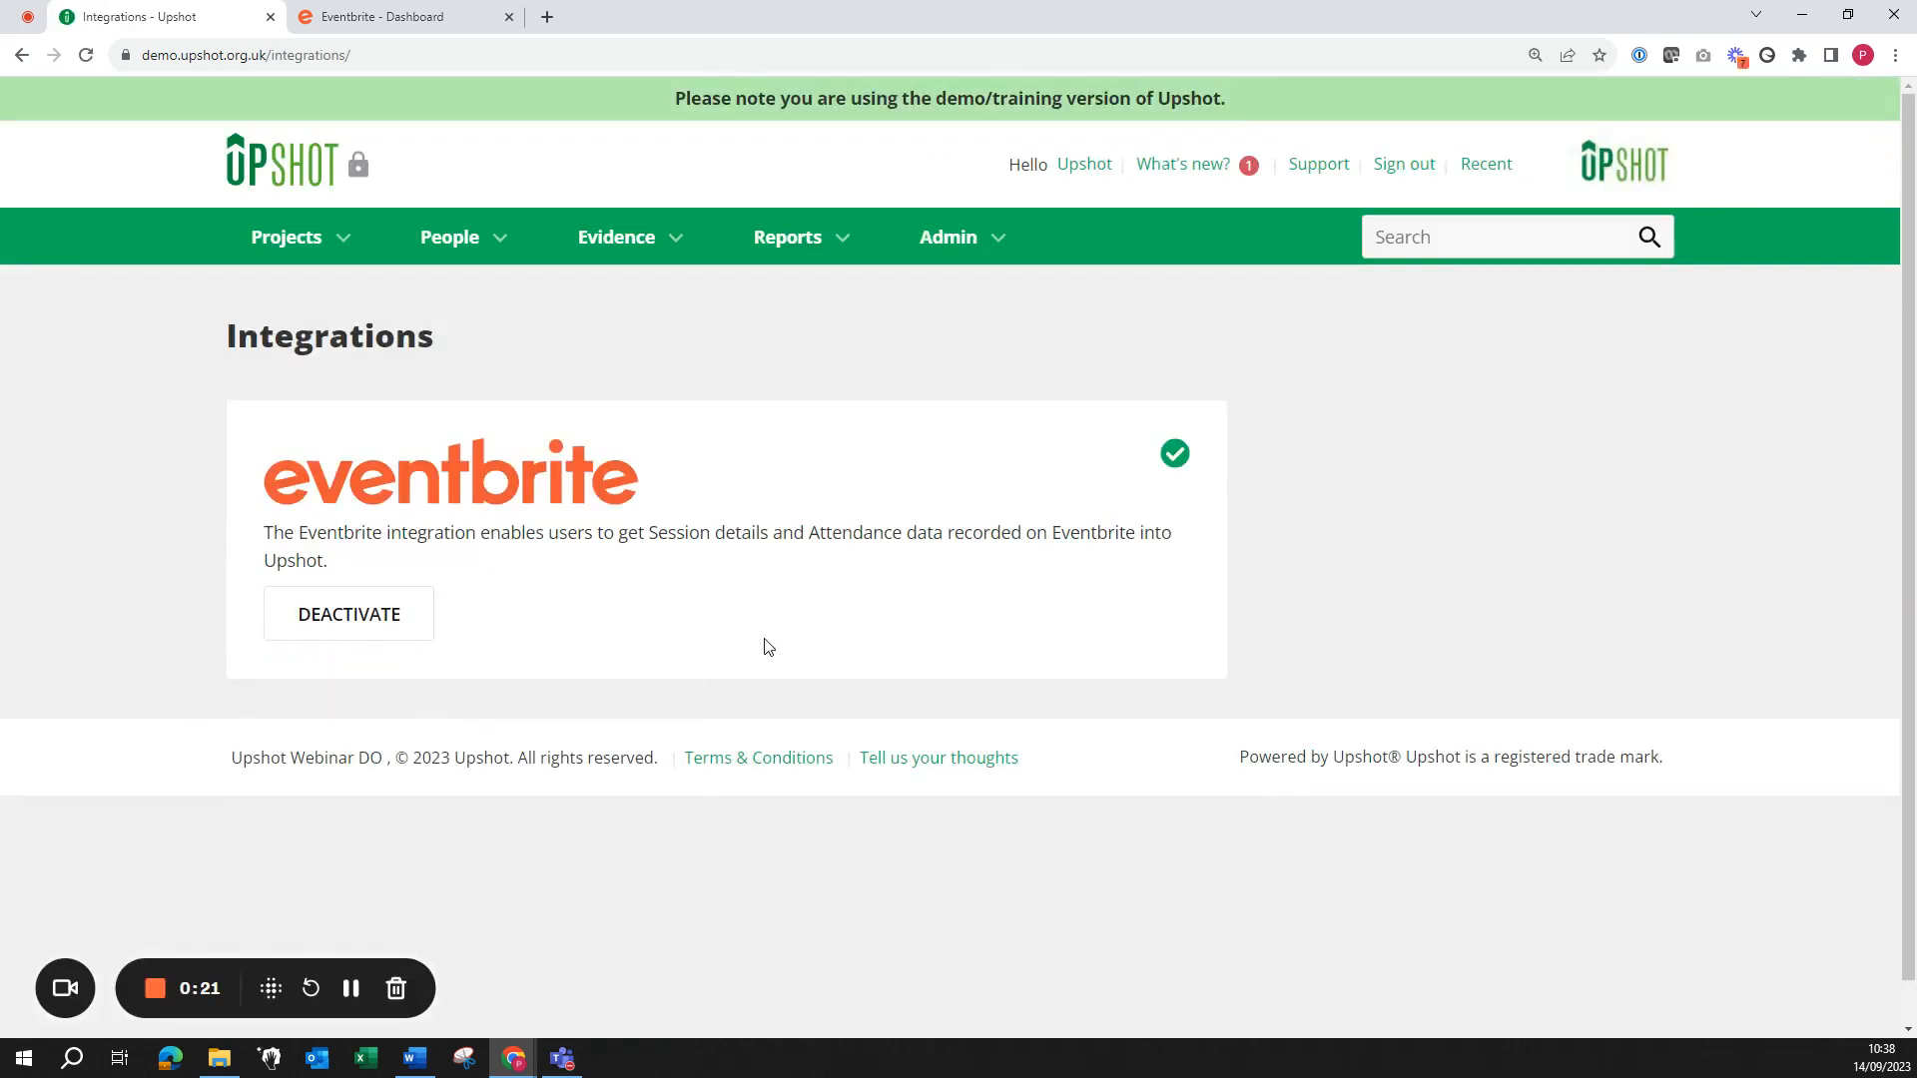
pyautogui.click(258, 164)
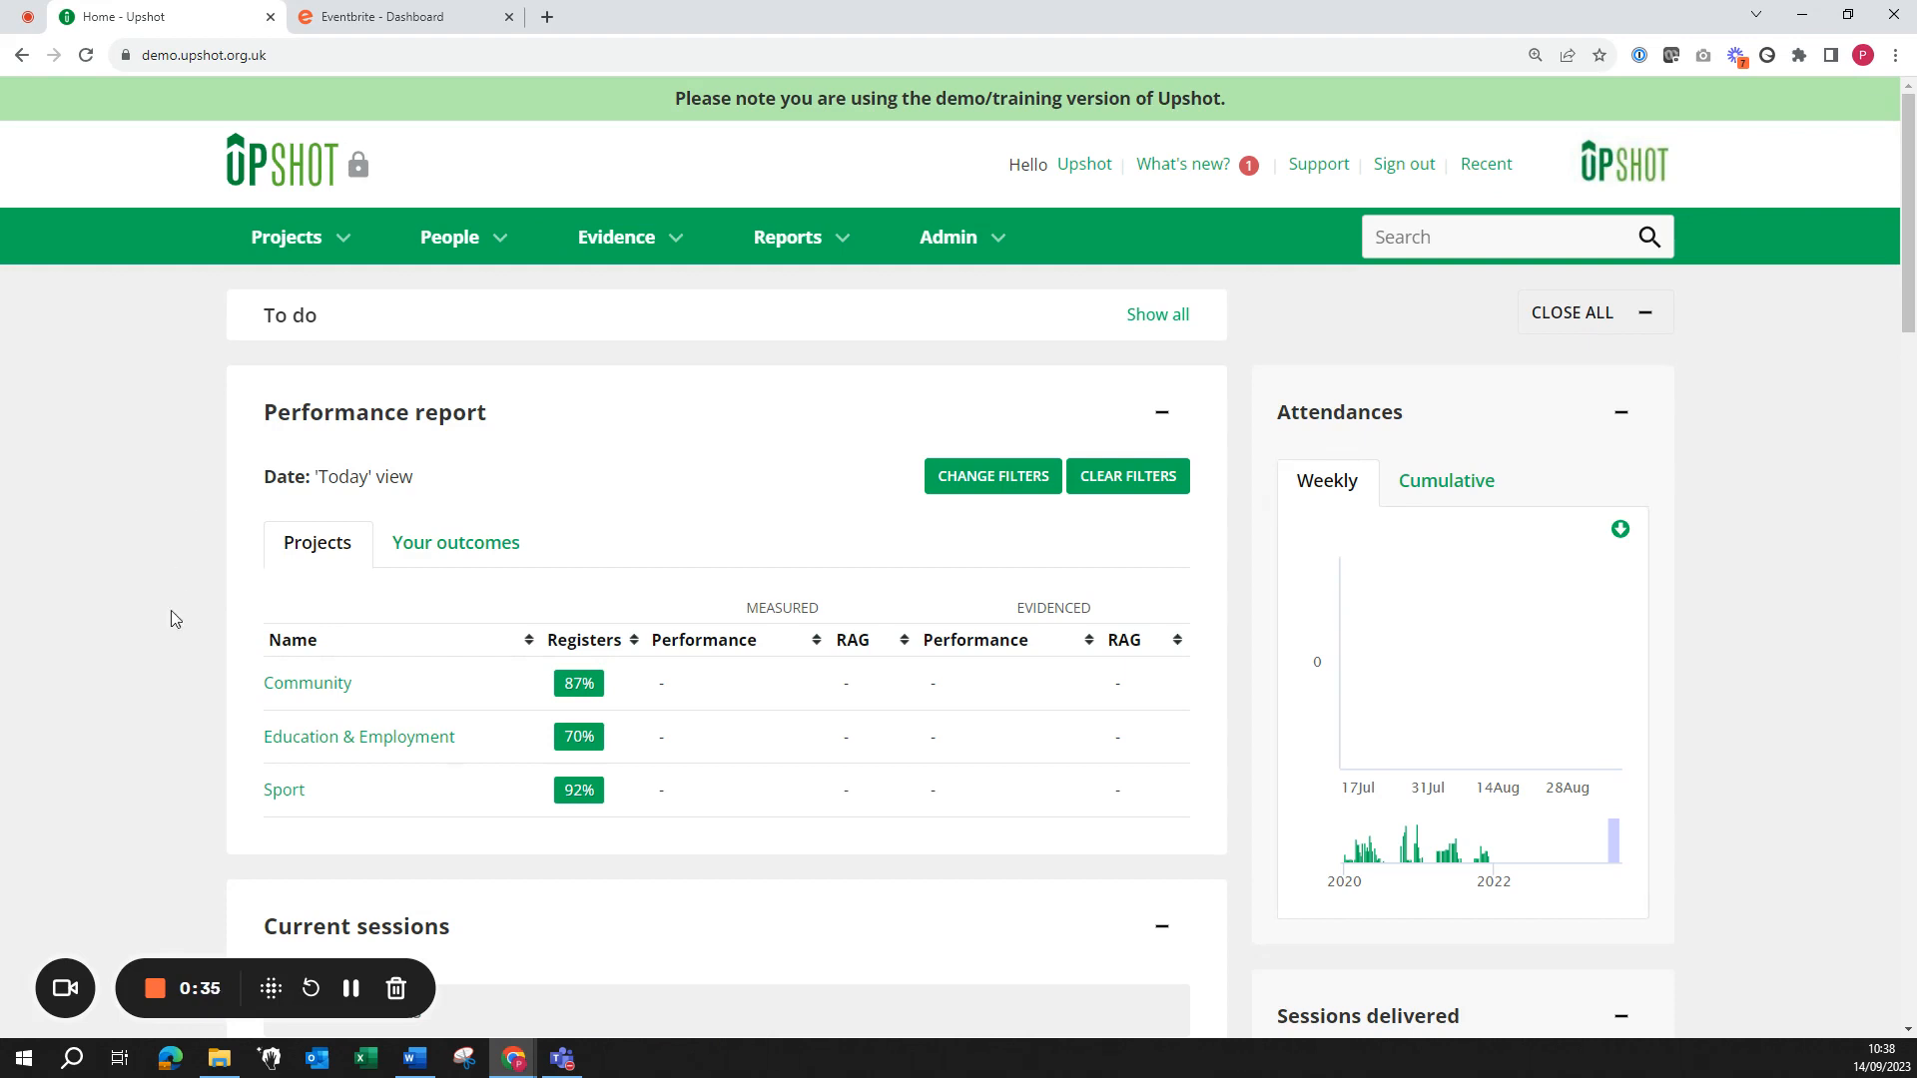
# Step: Start a new Table Tennis session from the Sport project's activity list
pyautogui.click(271, 793)
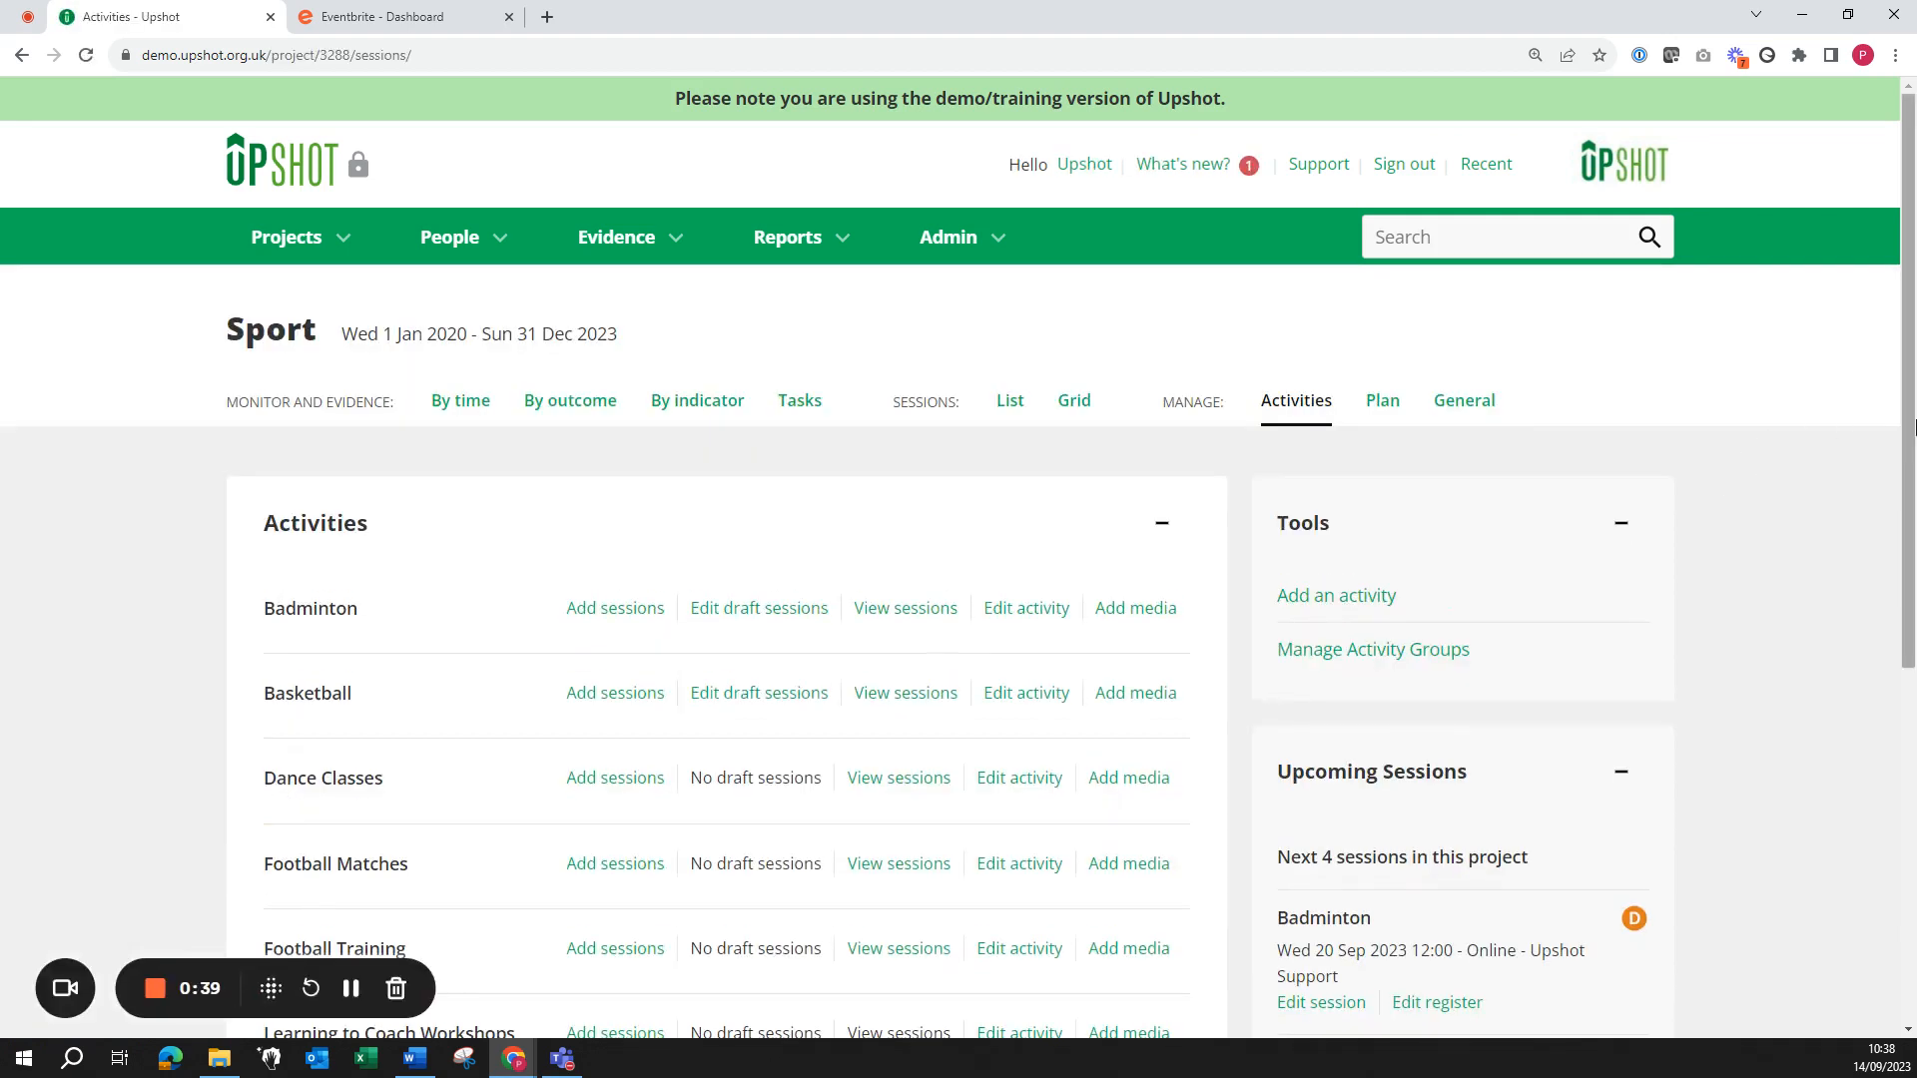
pyautogui.scroll(-3, 998, 599)
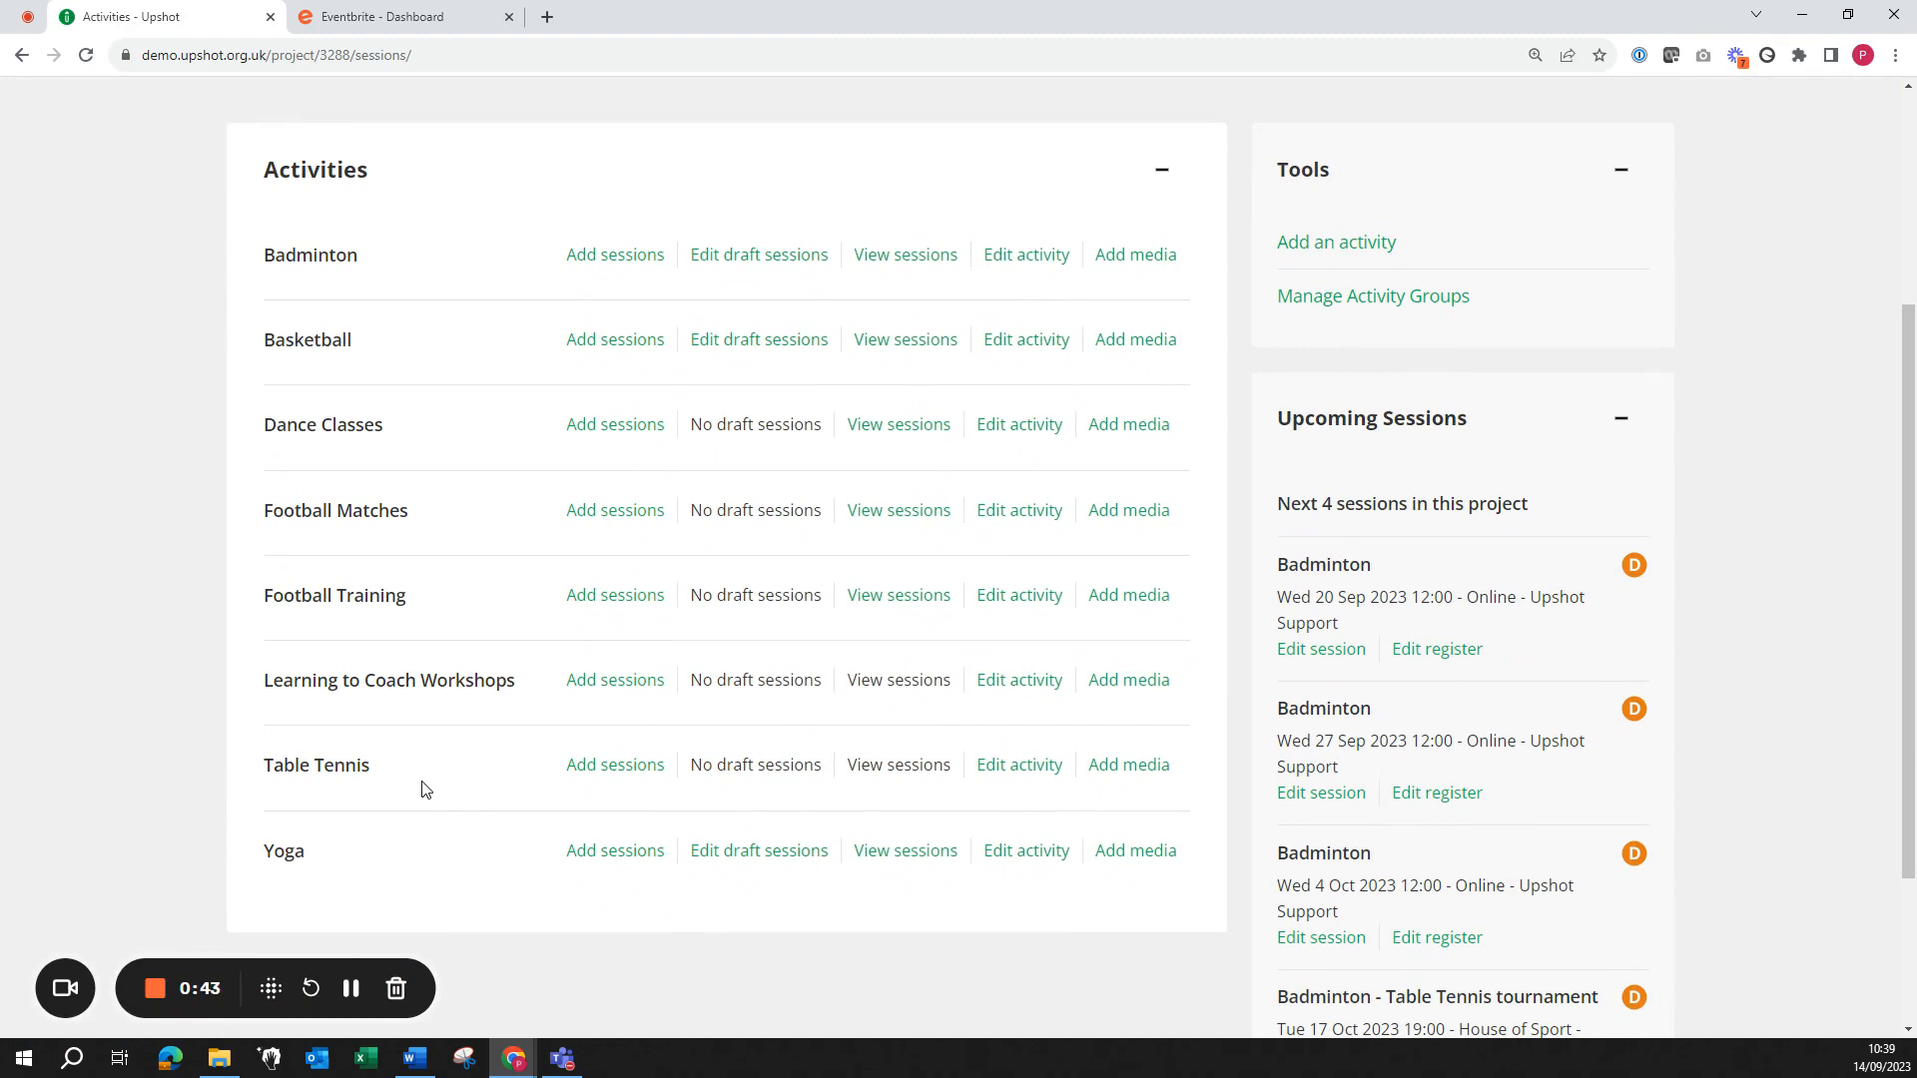
pyautogui.click(612, 766)
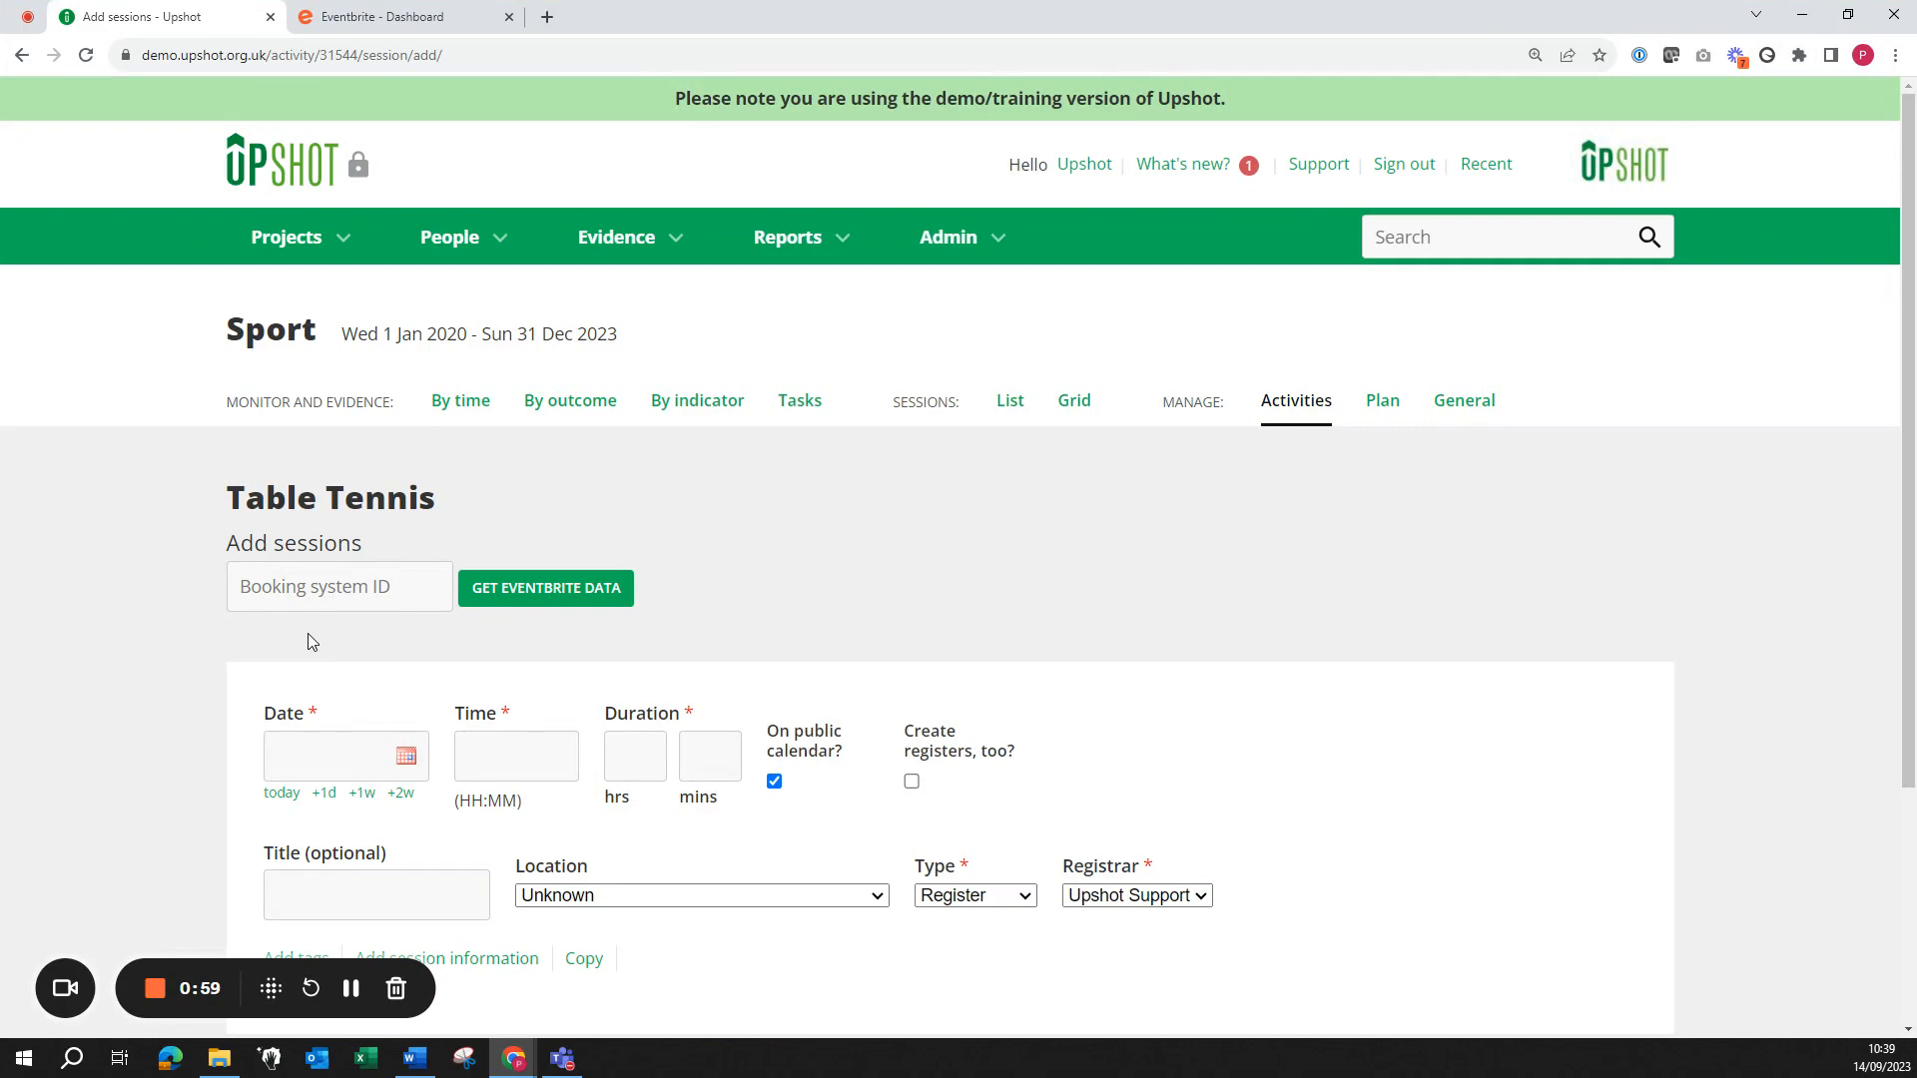
pyautogui.click(359, 20)
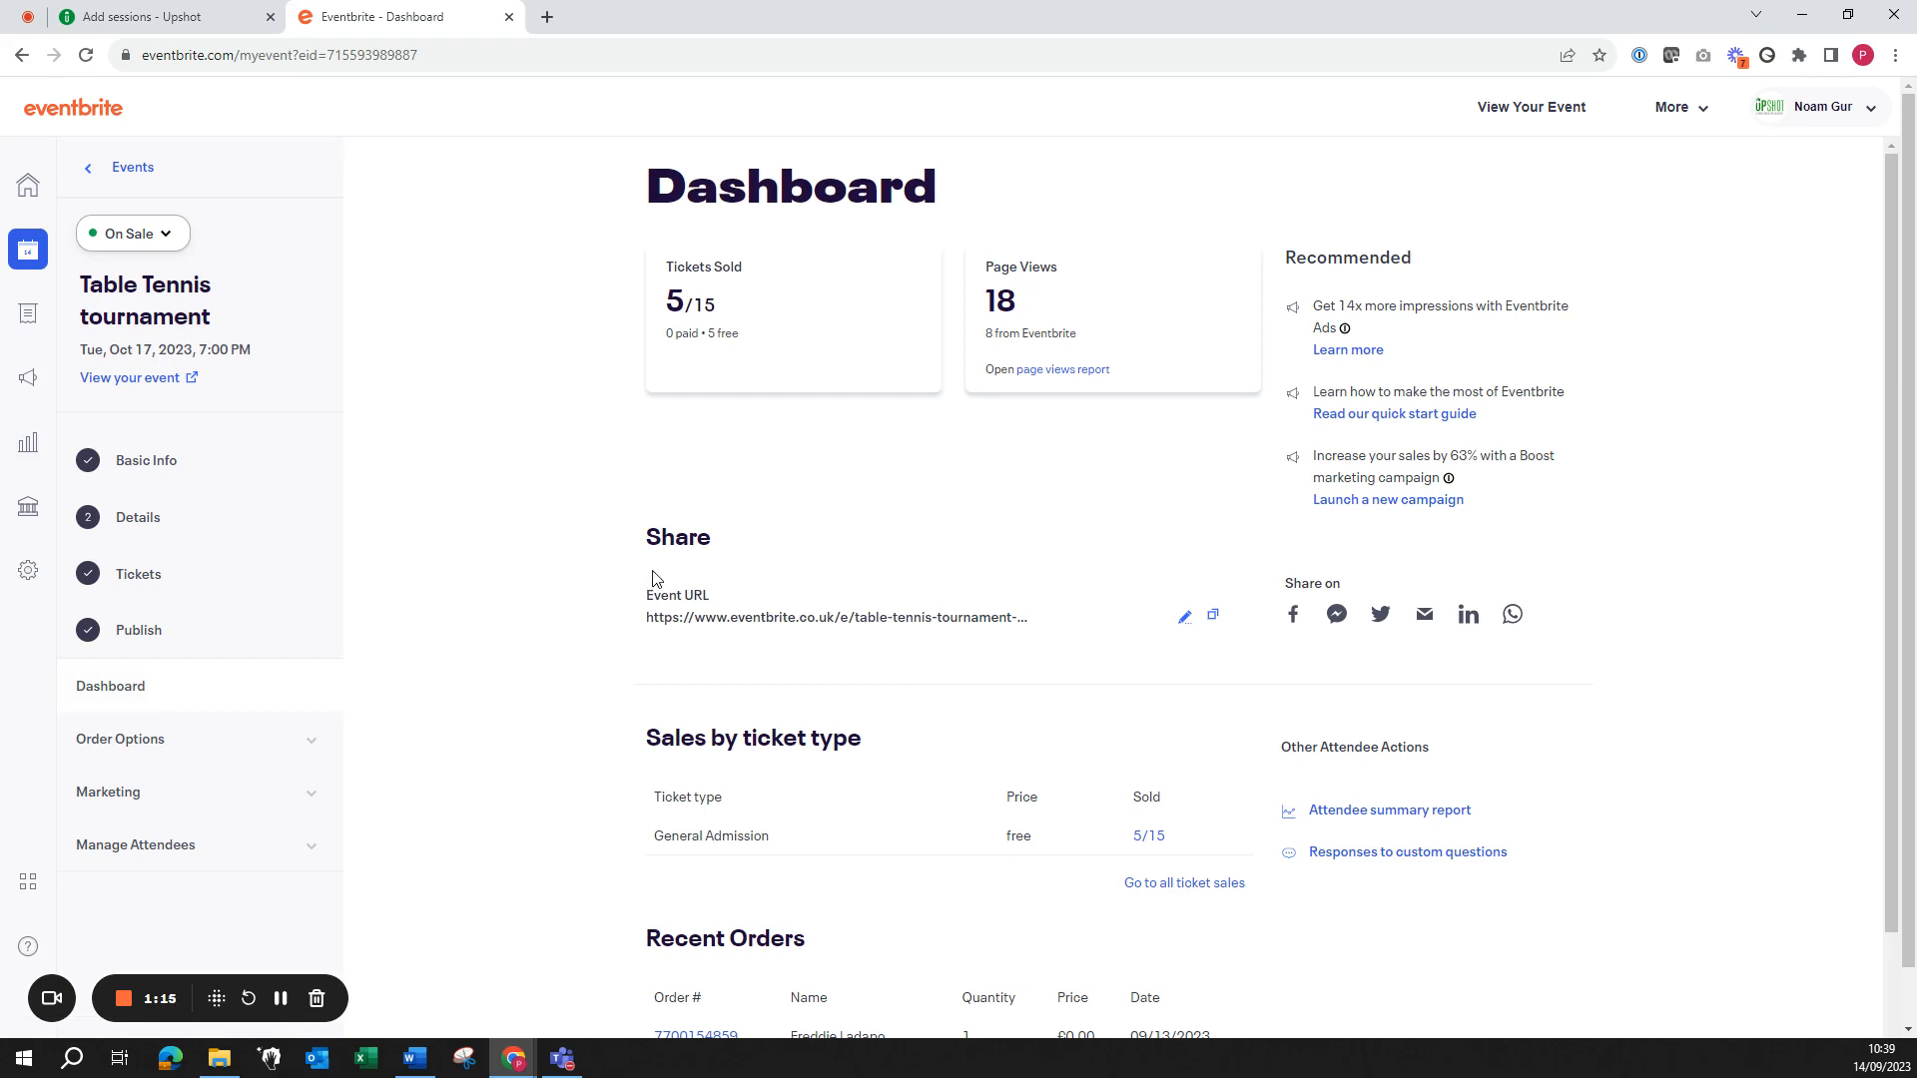
# Step: Copy the Table Tennis tournament's Event URL from the Eventbrite dashboard
pyautogui.click(1216, 621)
pyautogui.click(213, 30)
# Step: Paste the Eventbrite link into Booking system ID and import the event data (17/10/2023, 19:00, 3 hrs)
pyautogui.click(328, 586)
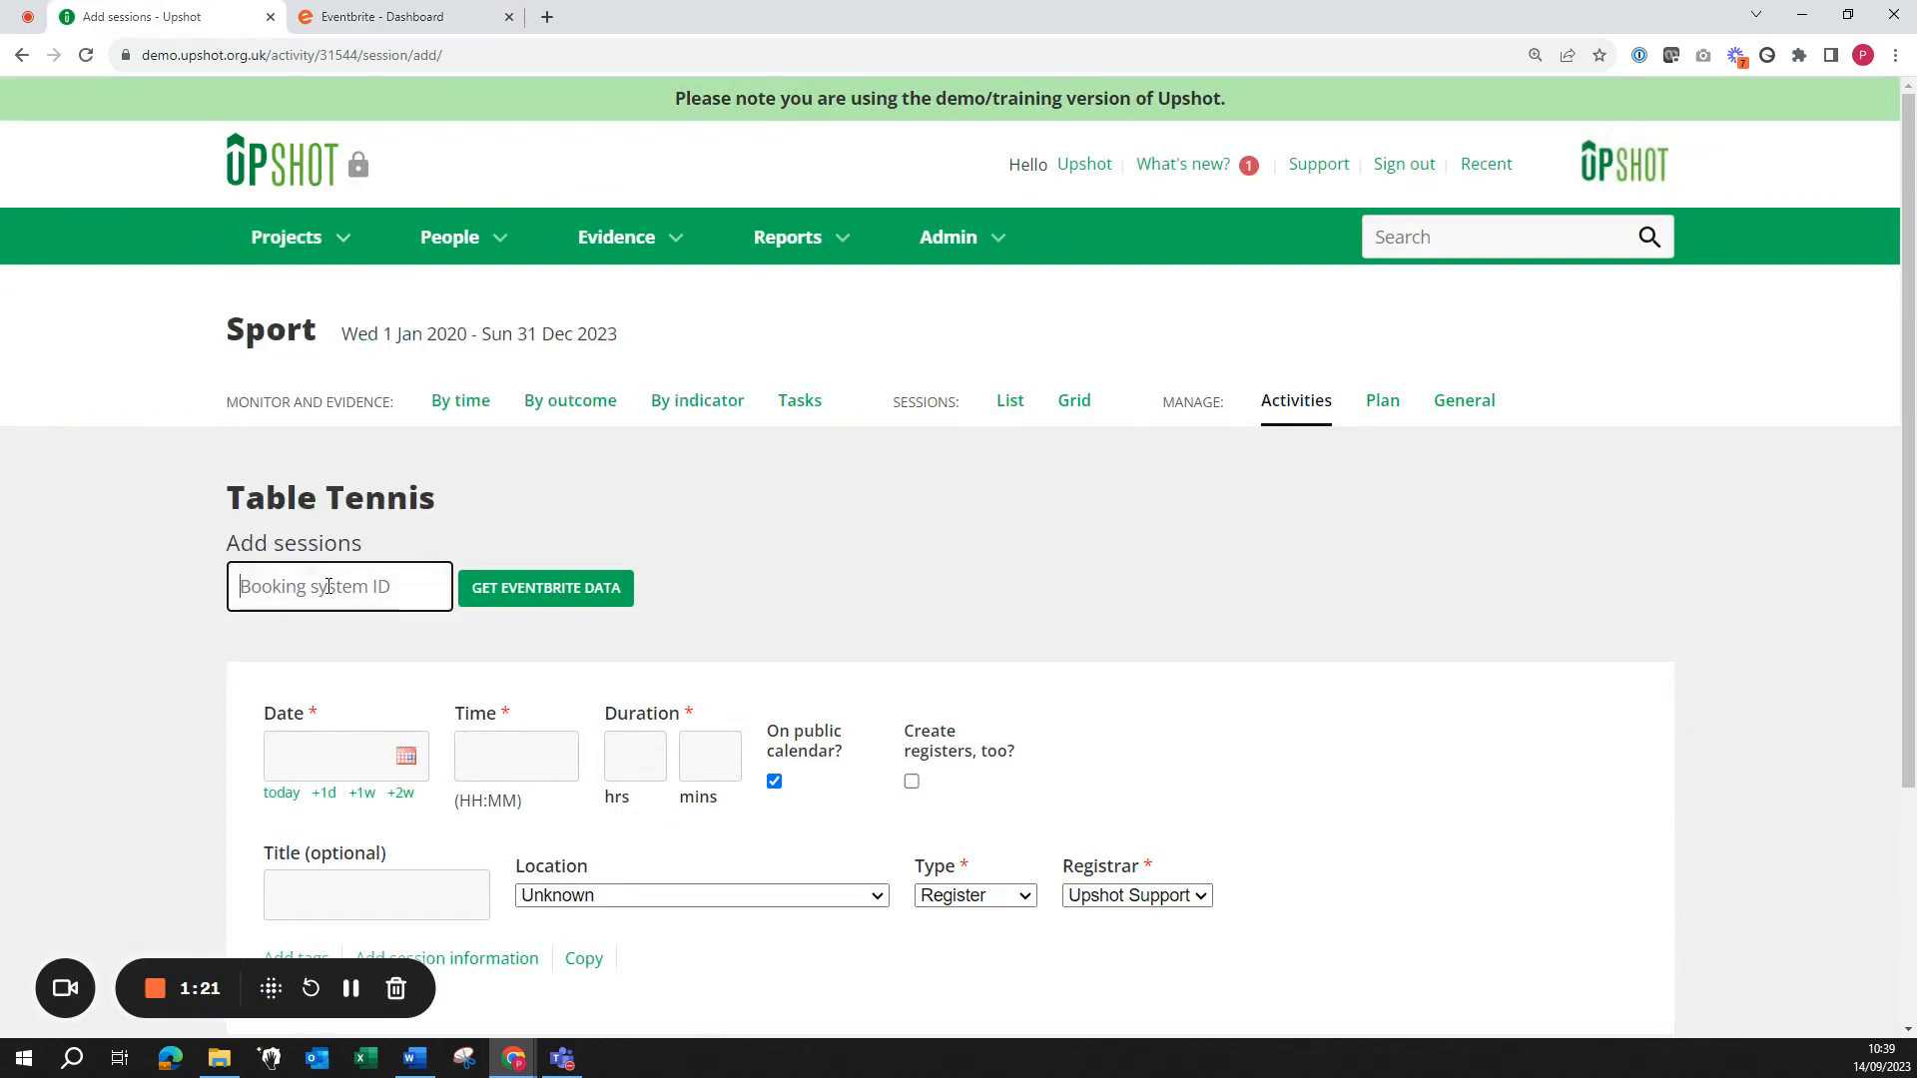
pyautogui.hotkey('ctrl', 'v')
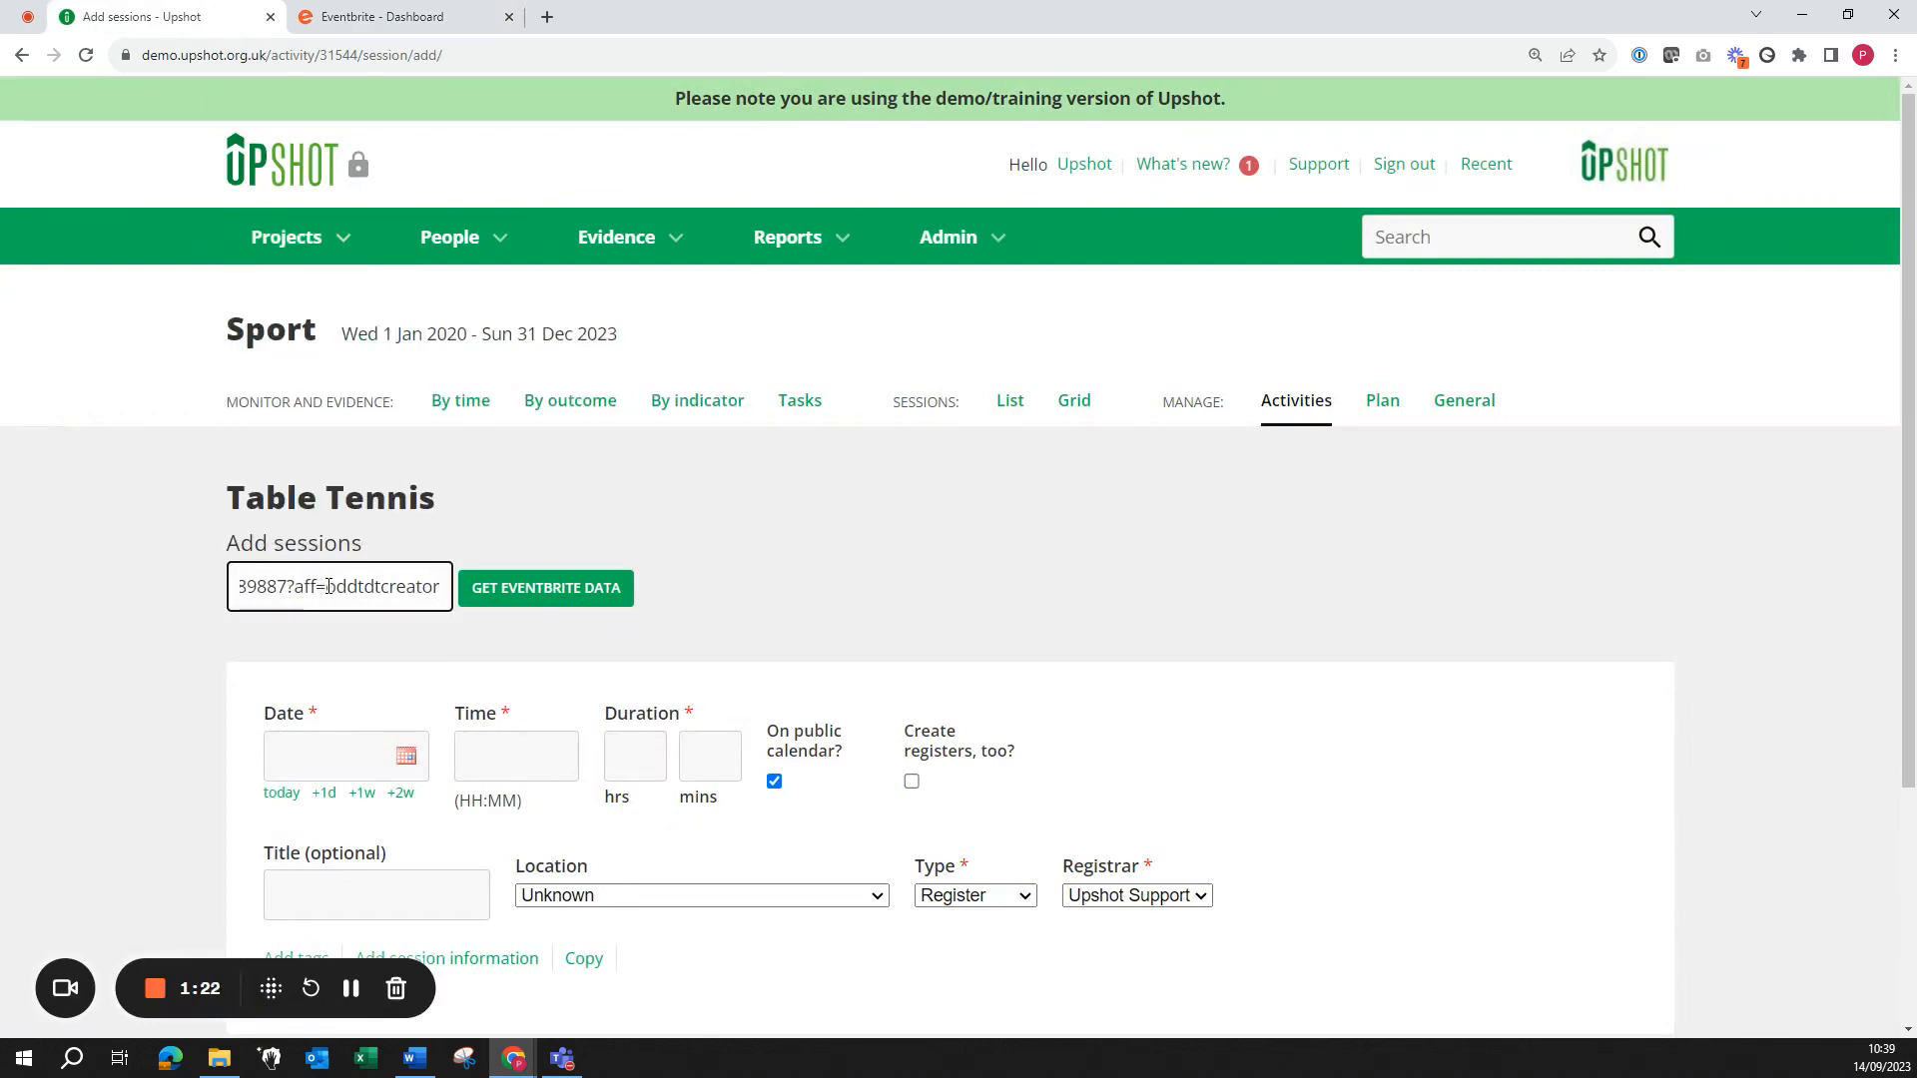
pyautogui.click(492, 595)
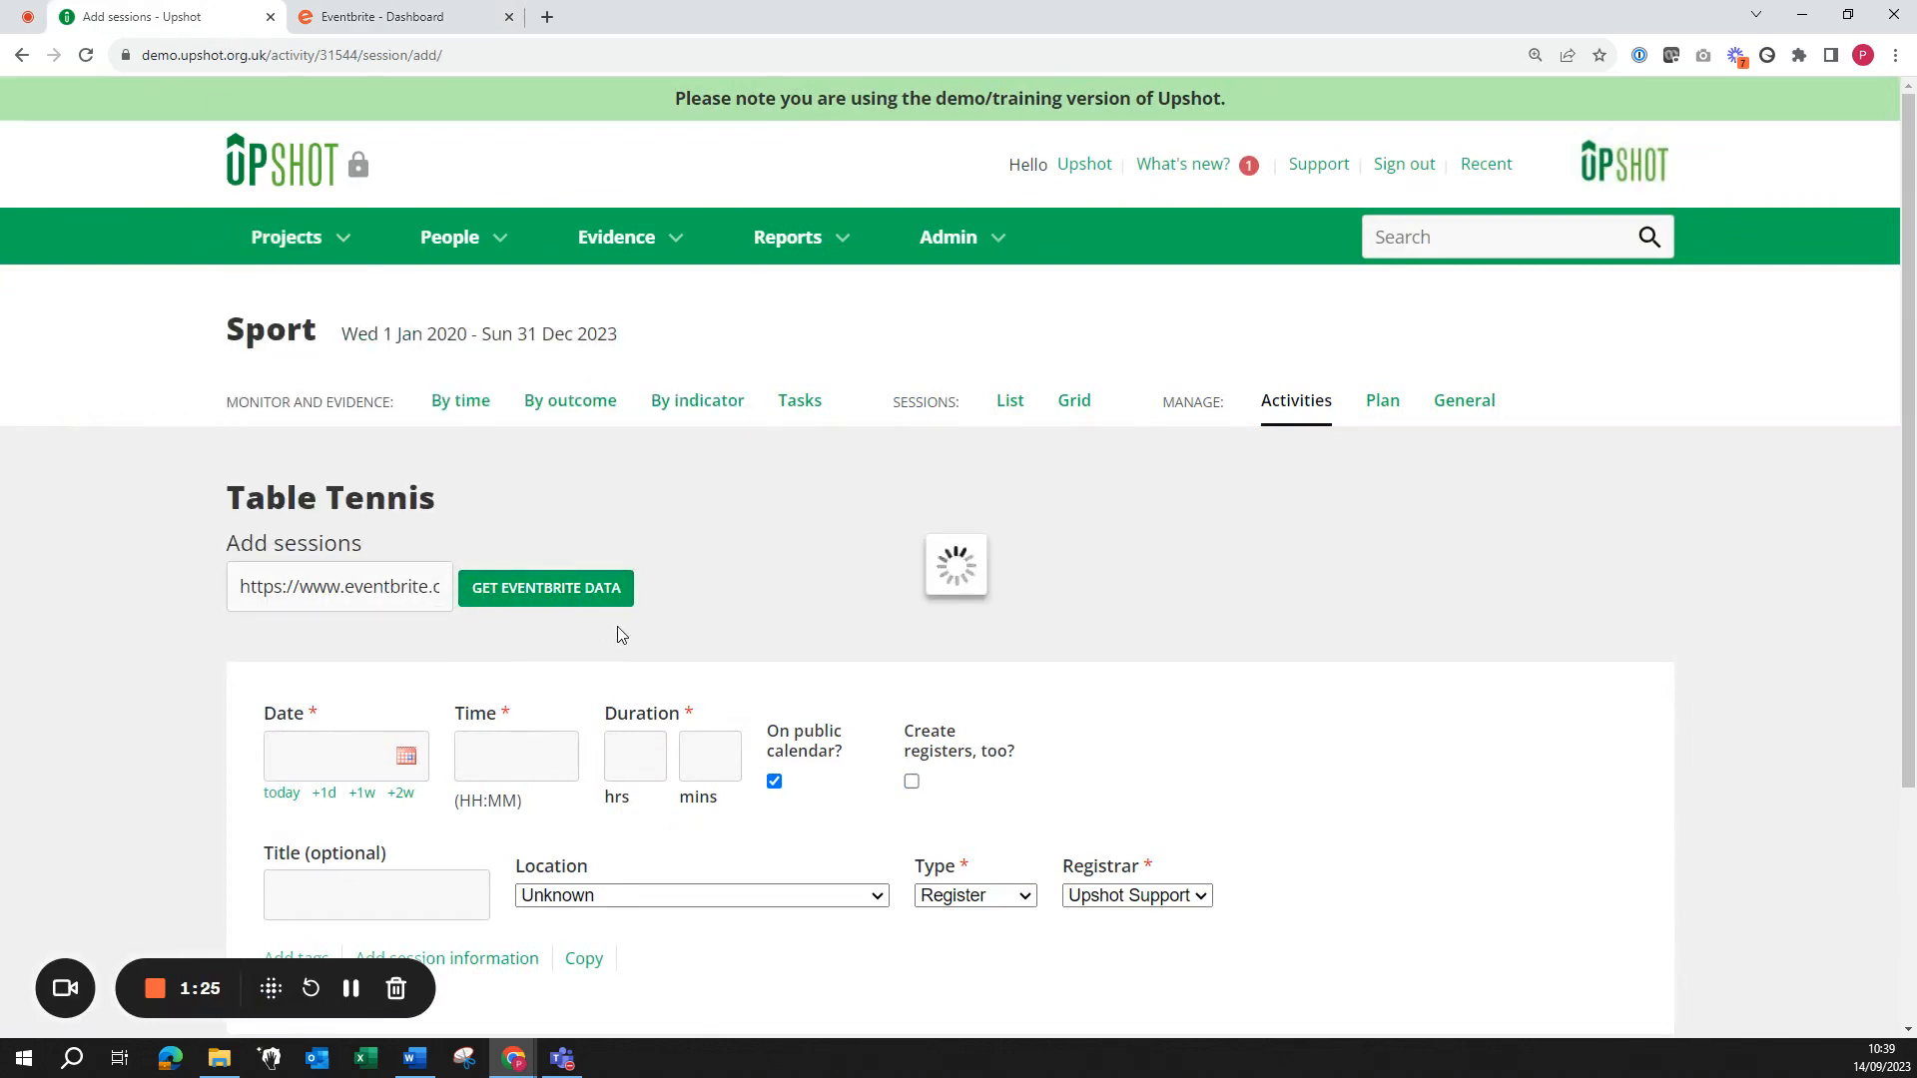
pyautogui.scroll(-1, 1907, 579)
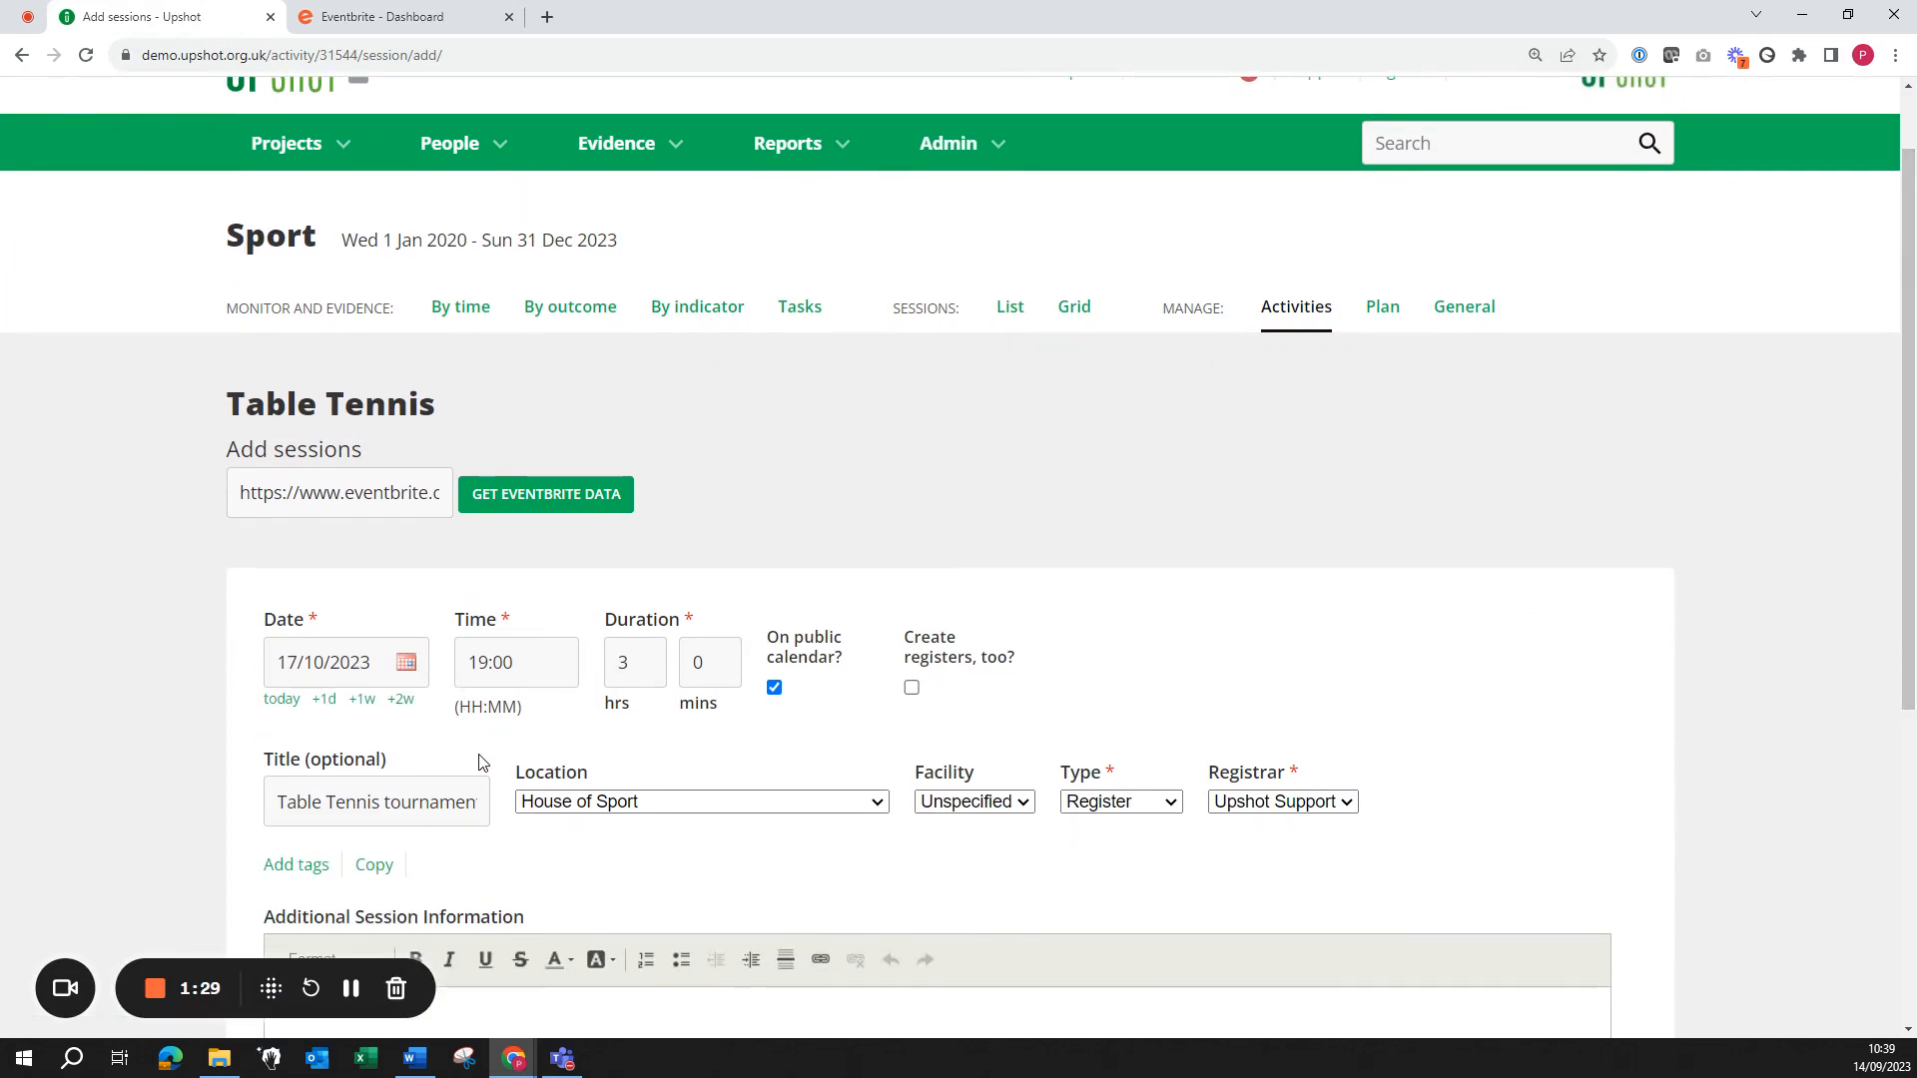
# Step: Glance at the Eventbrite Table Tennis tournament dashboard, then go back to the Upshot form
pyautogui.click(410, 24)
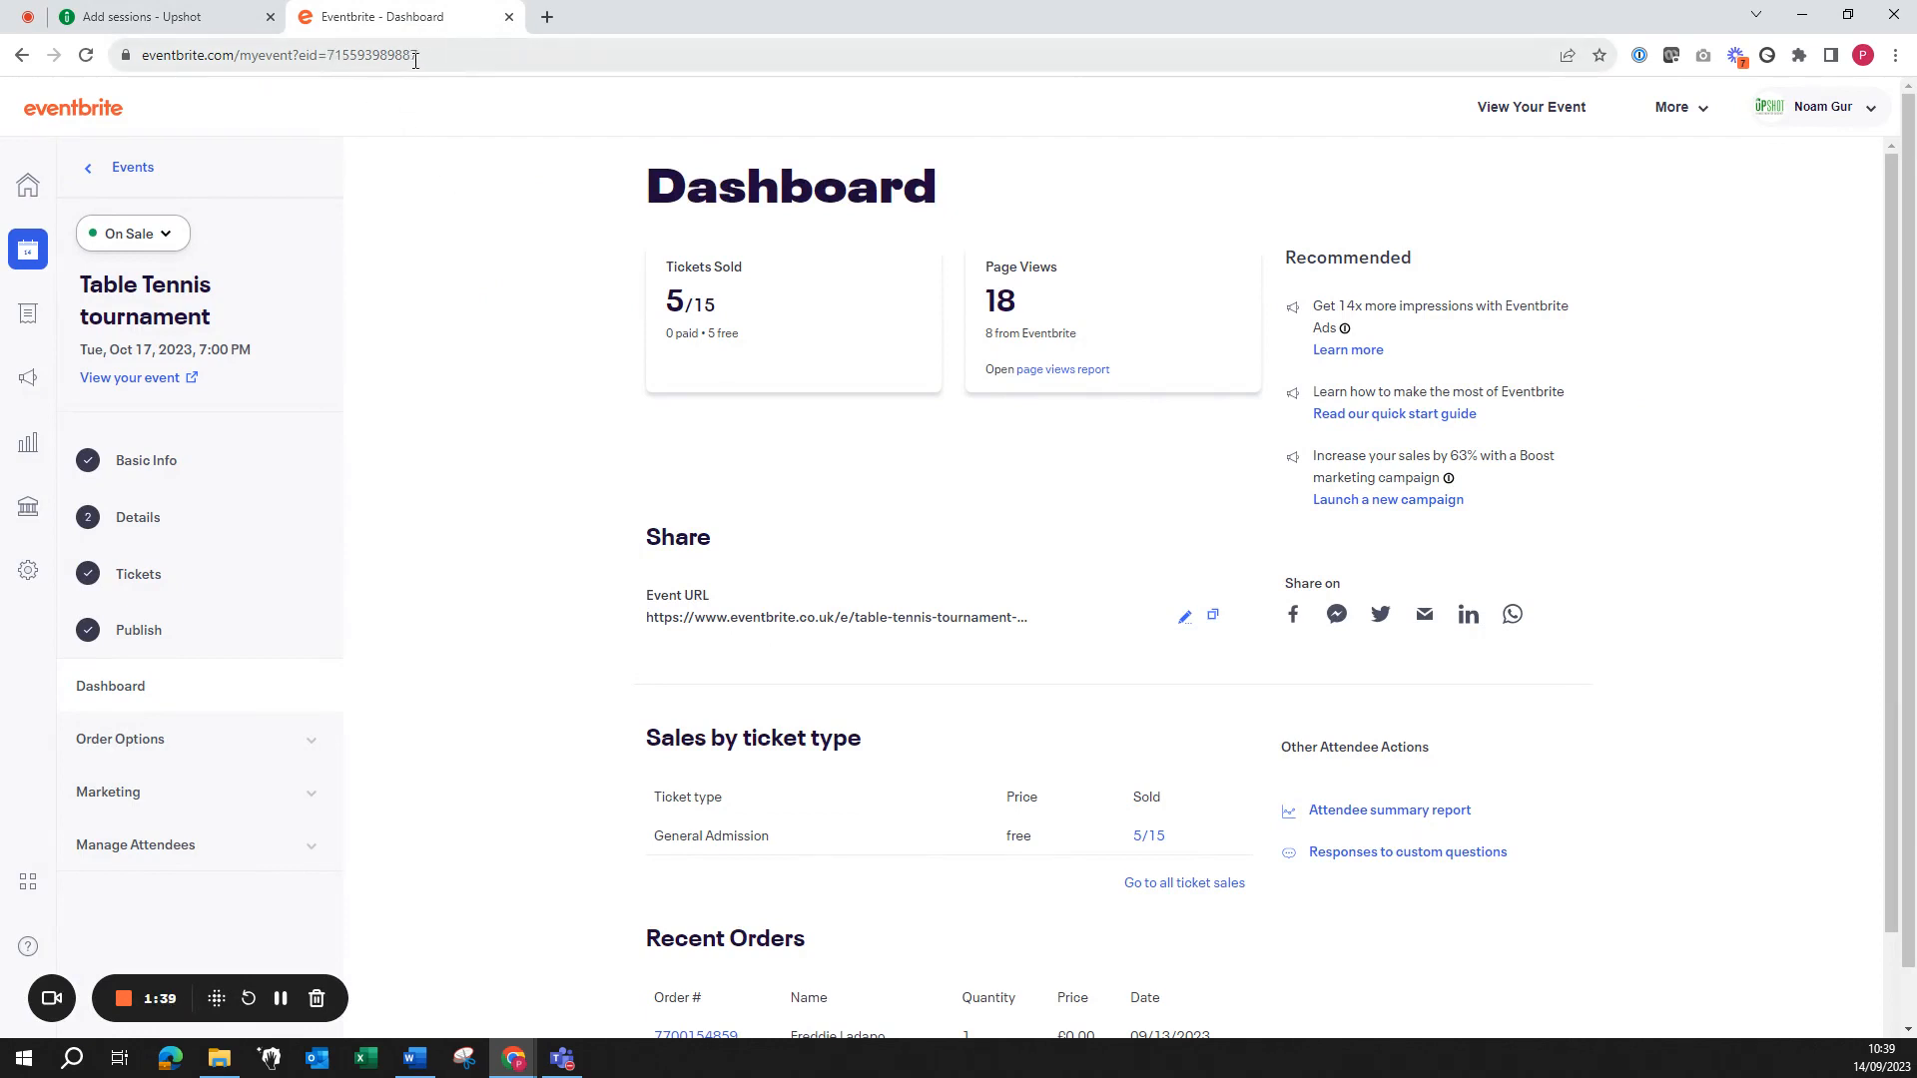
pyautogui.click(149, 16)
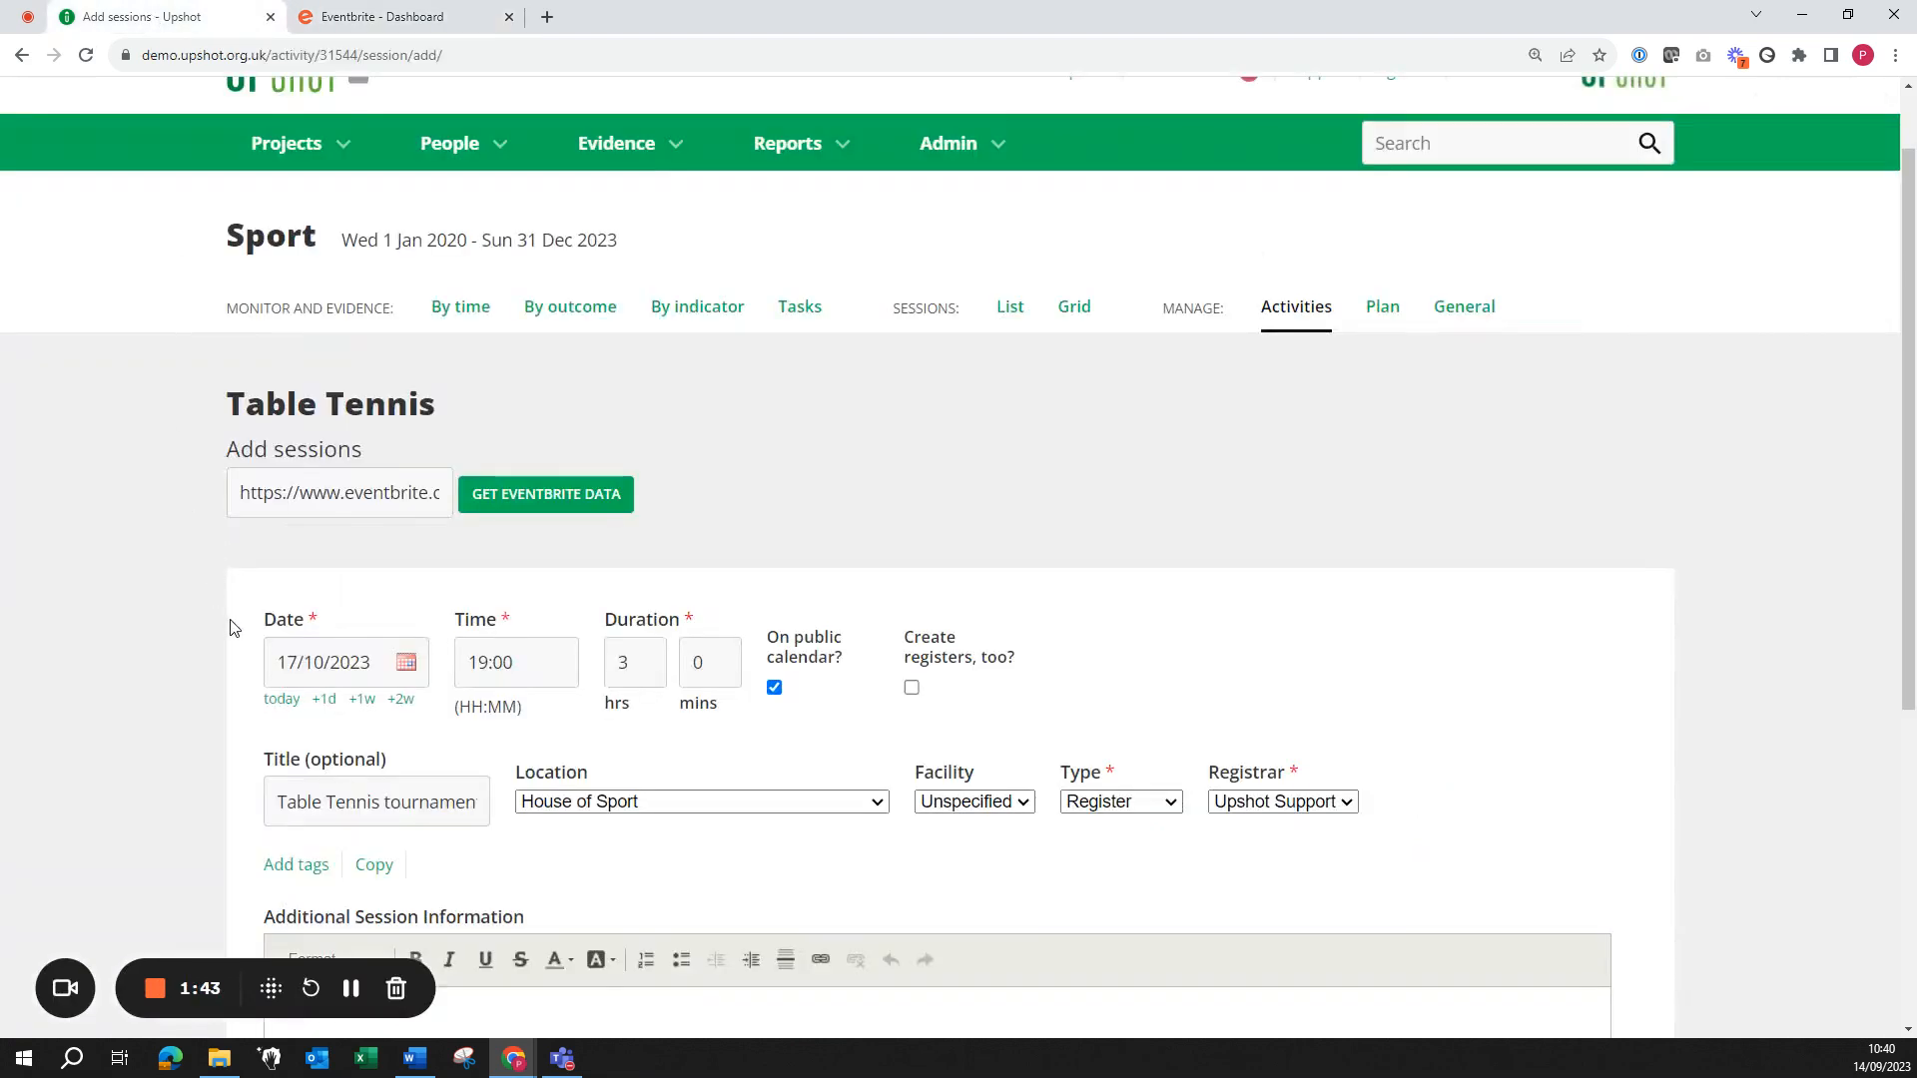
# Step: Review the prefilled form down to its save buttons, including the tickets link in Additional Session Information
pyautogui.scroll(-1, 1914, 743)
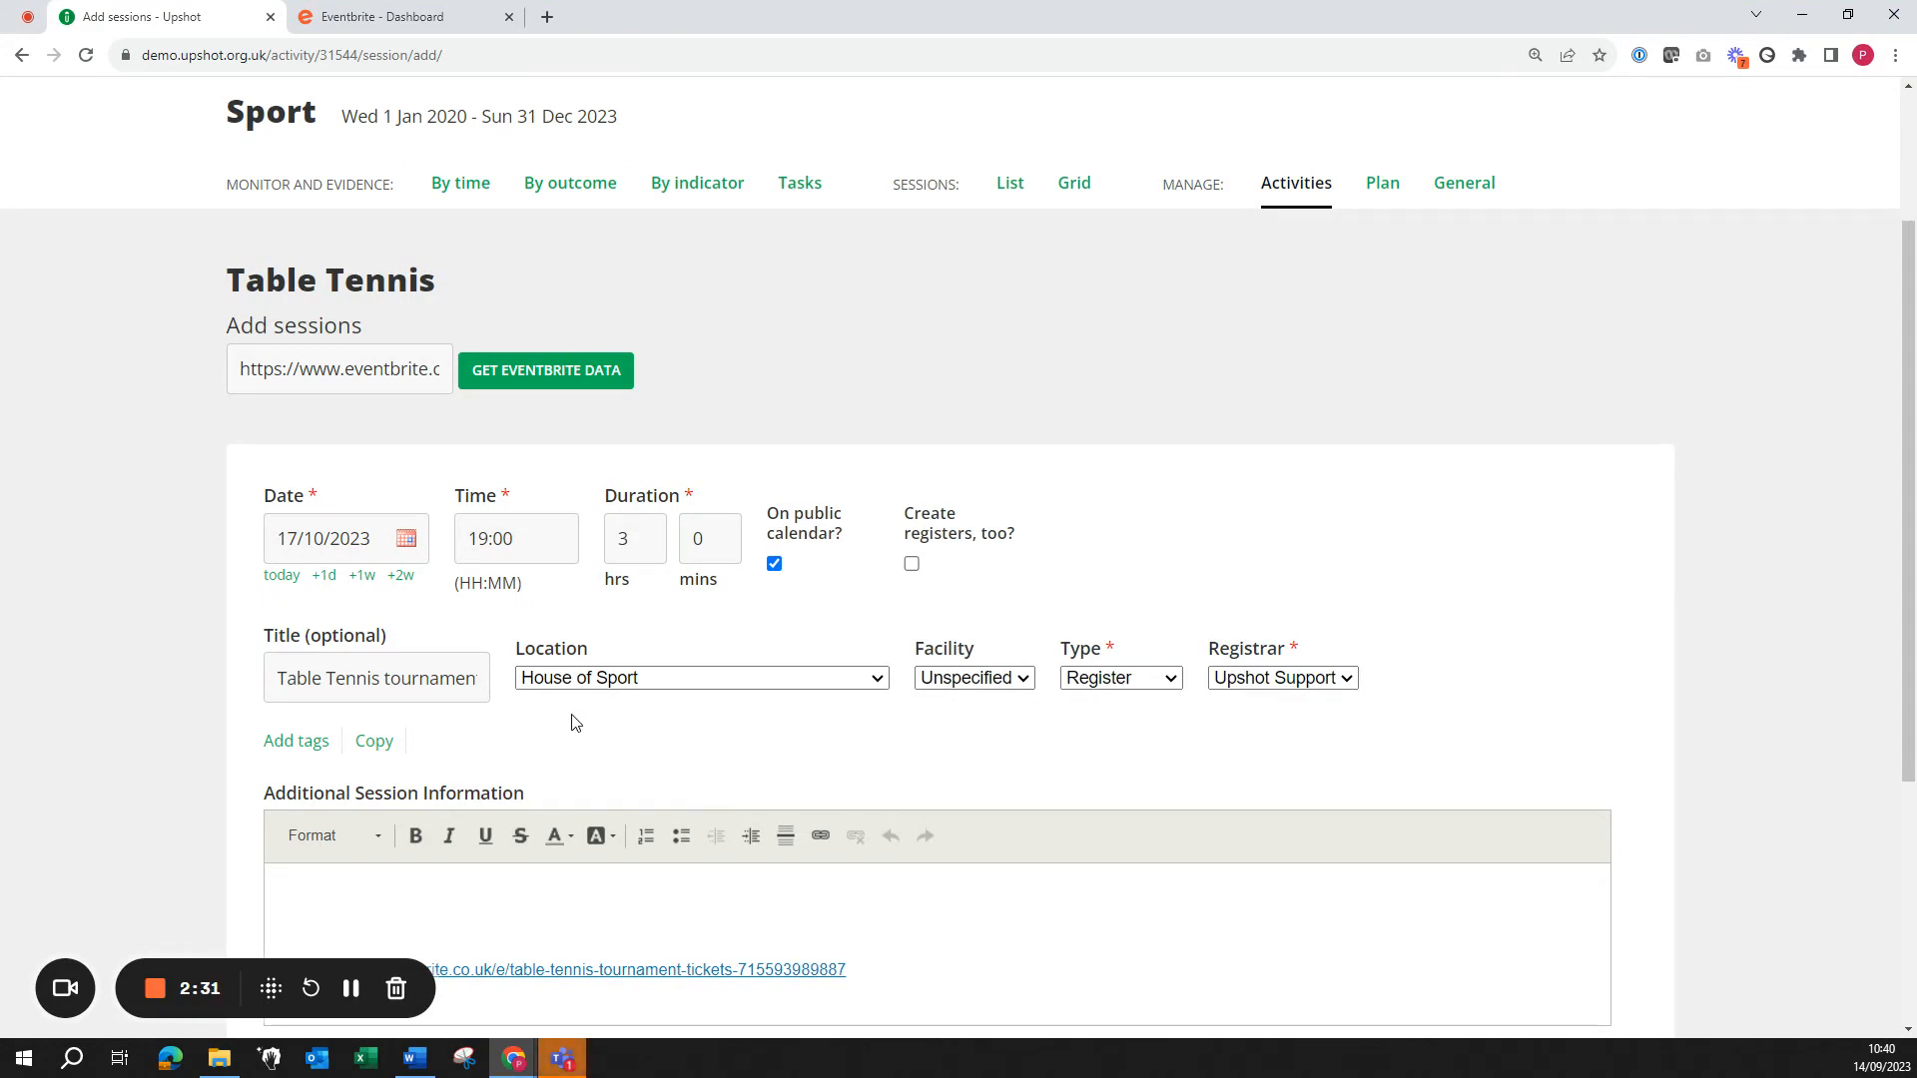
pyautogui.scroll(-2, 1857, 689)
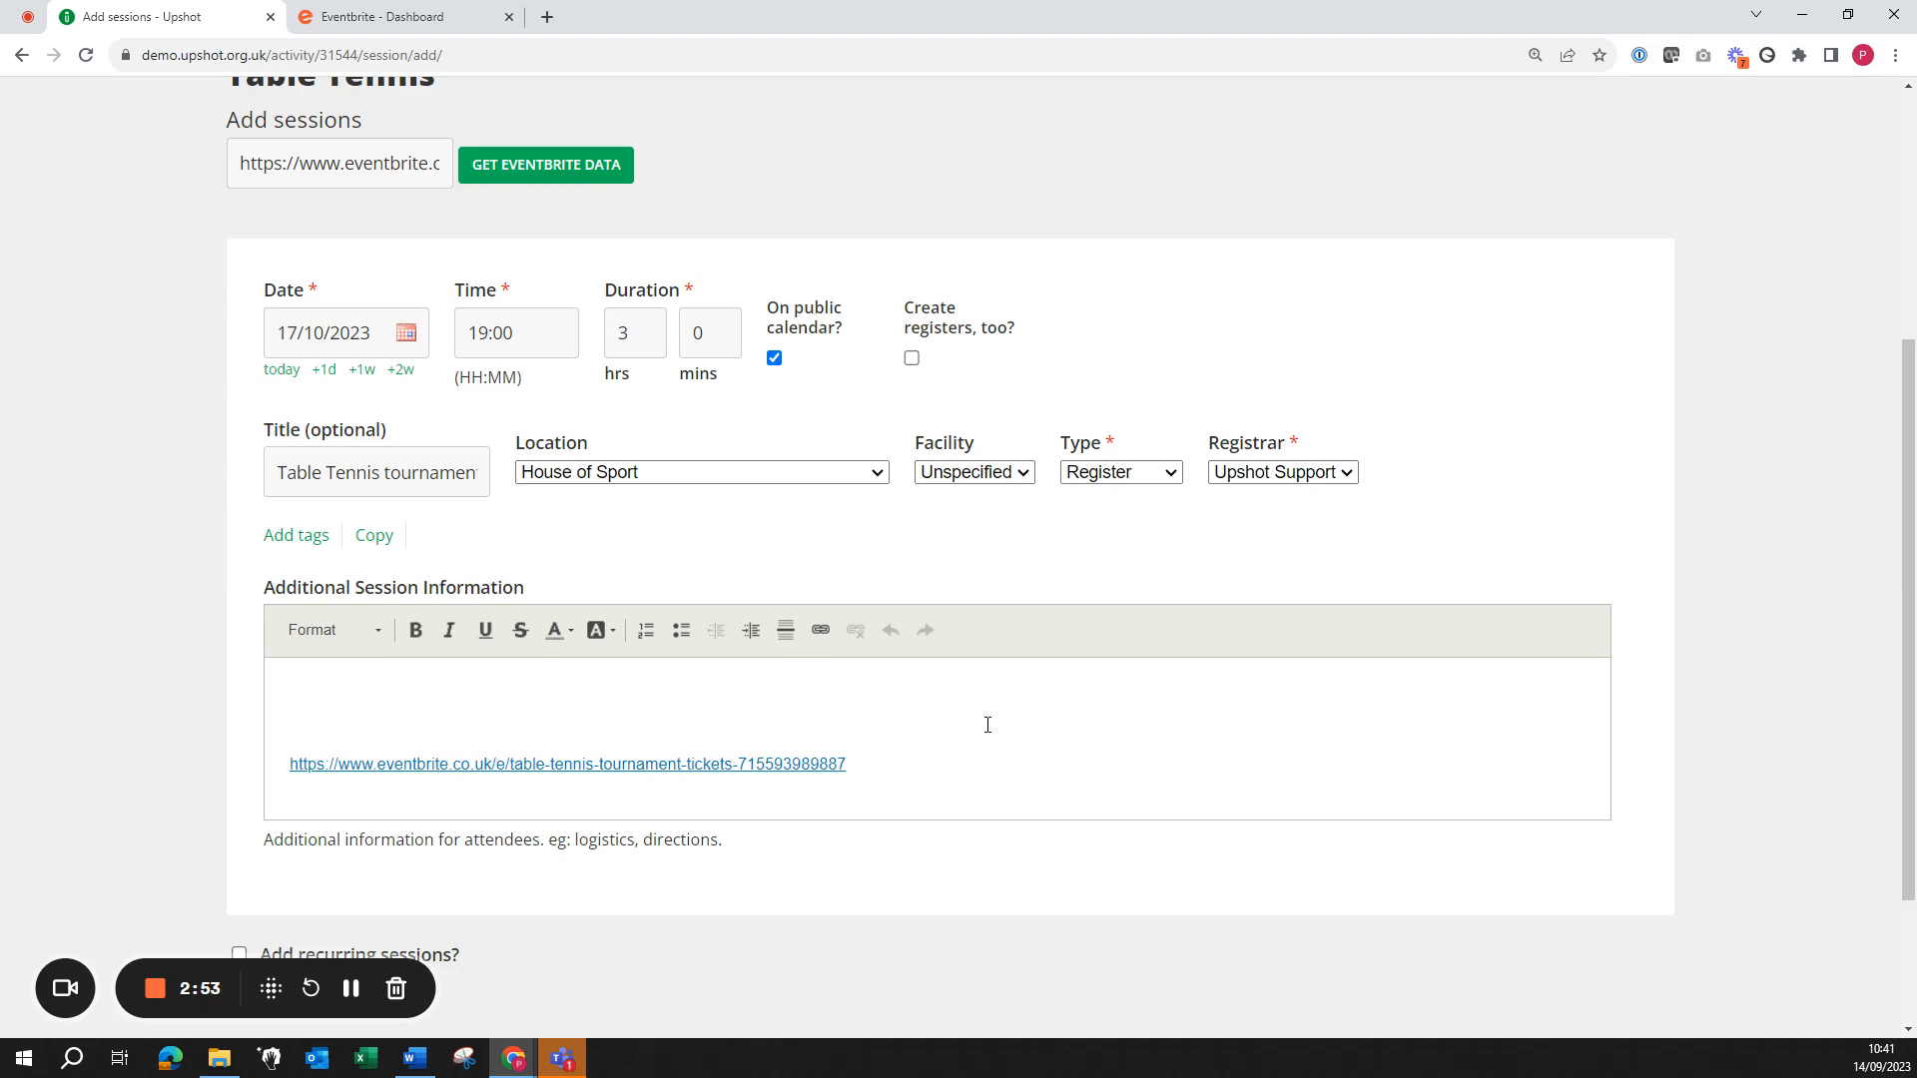
pyautogui.scroll(-2, 1858, 642)
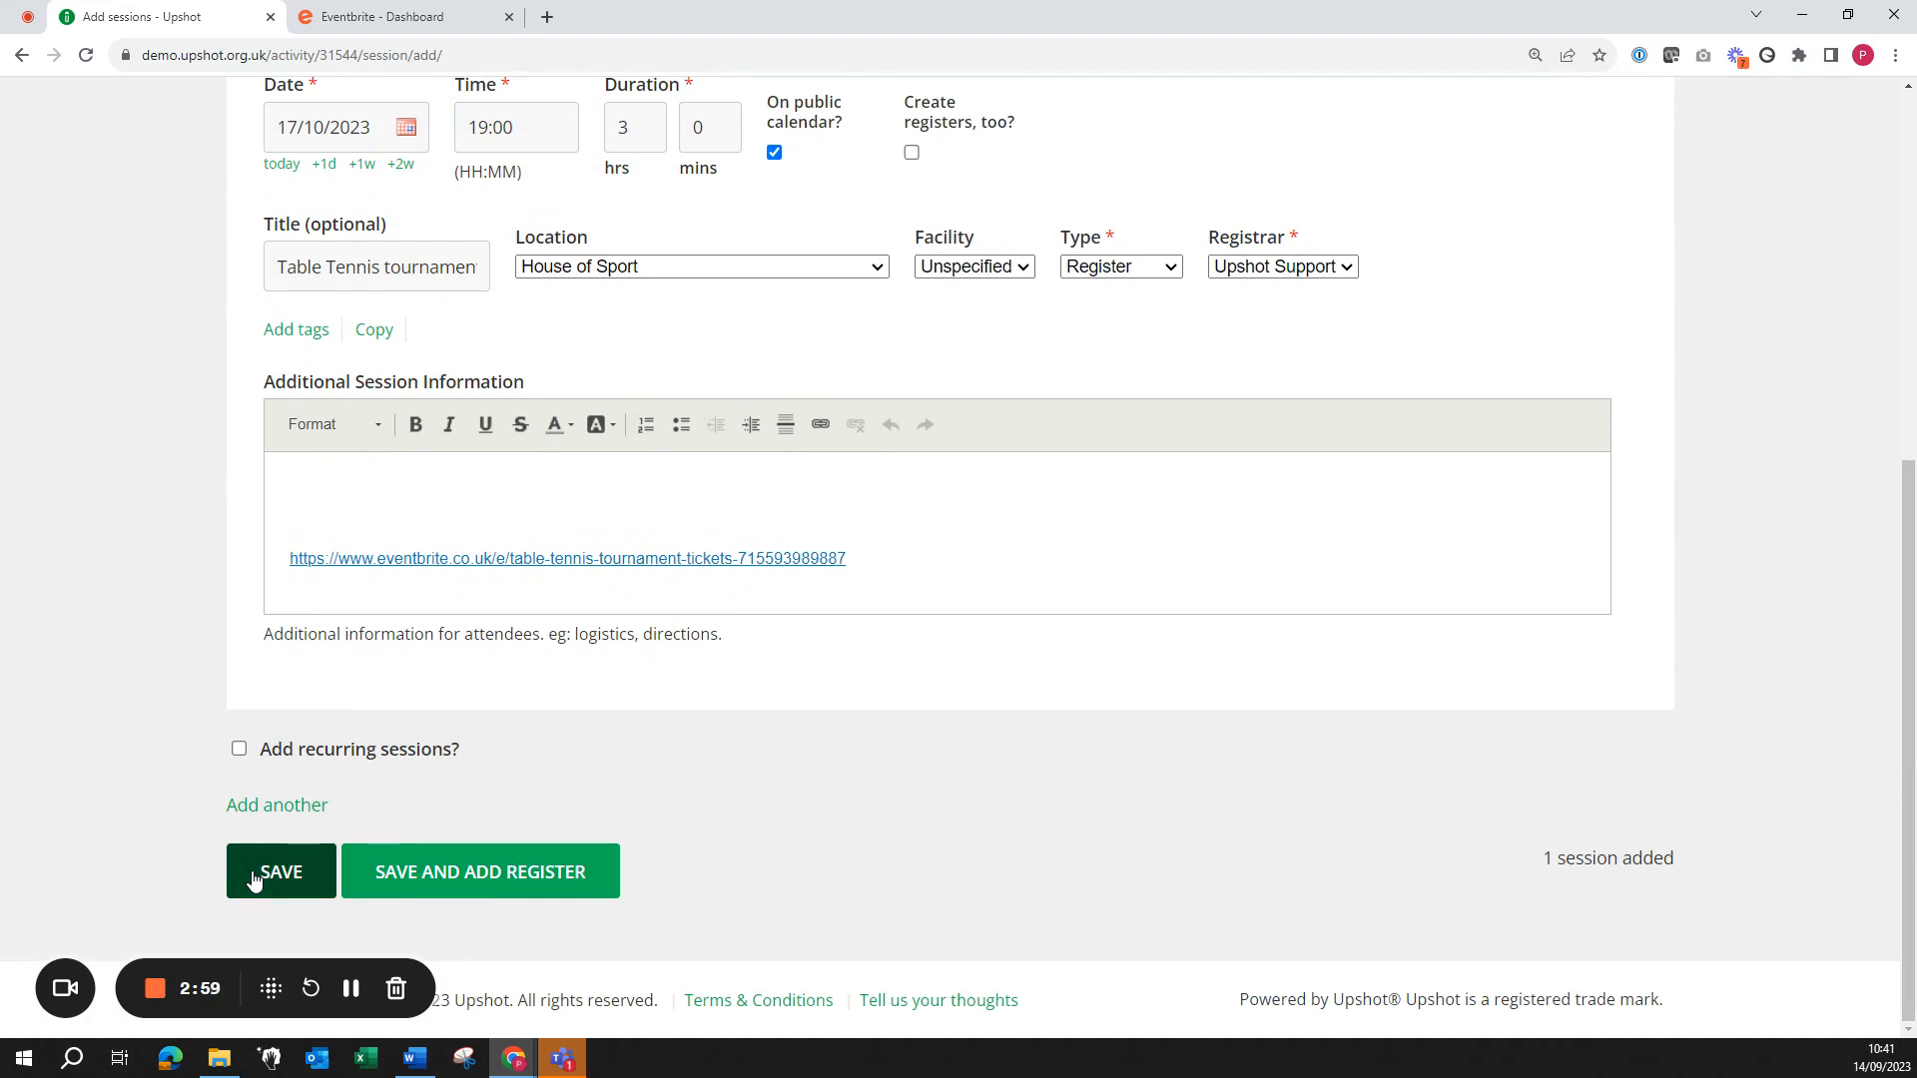
# Step: Save the Tue 17 Oct 2023, 19:00–22:00 session and open its register
pyautogui.click(452, 878)
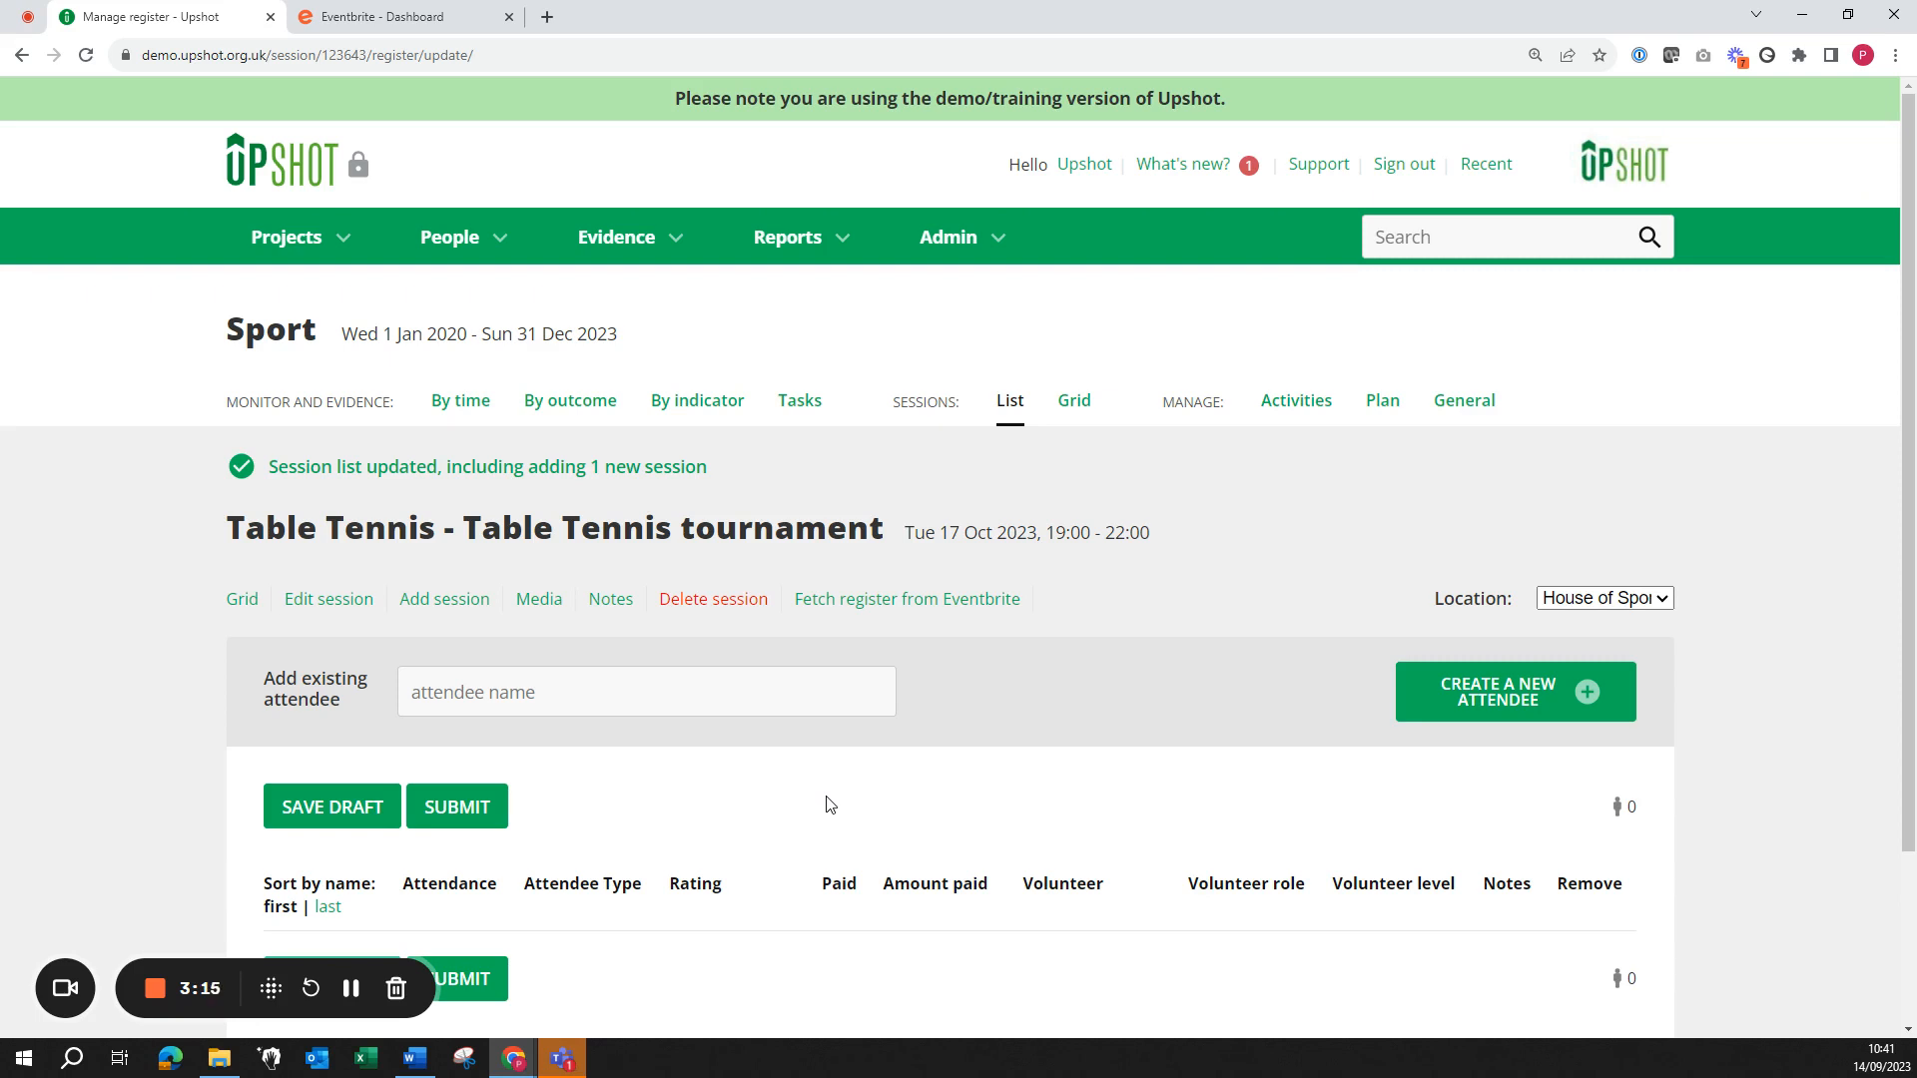
# Step: Fetch the Eventbrite register and match the duplicate attendee to the first existing record
pyautogui.click(856, 611)
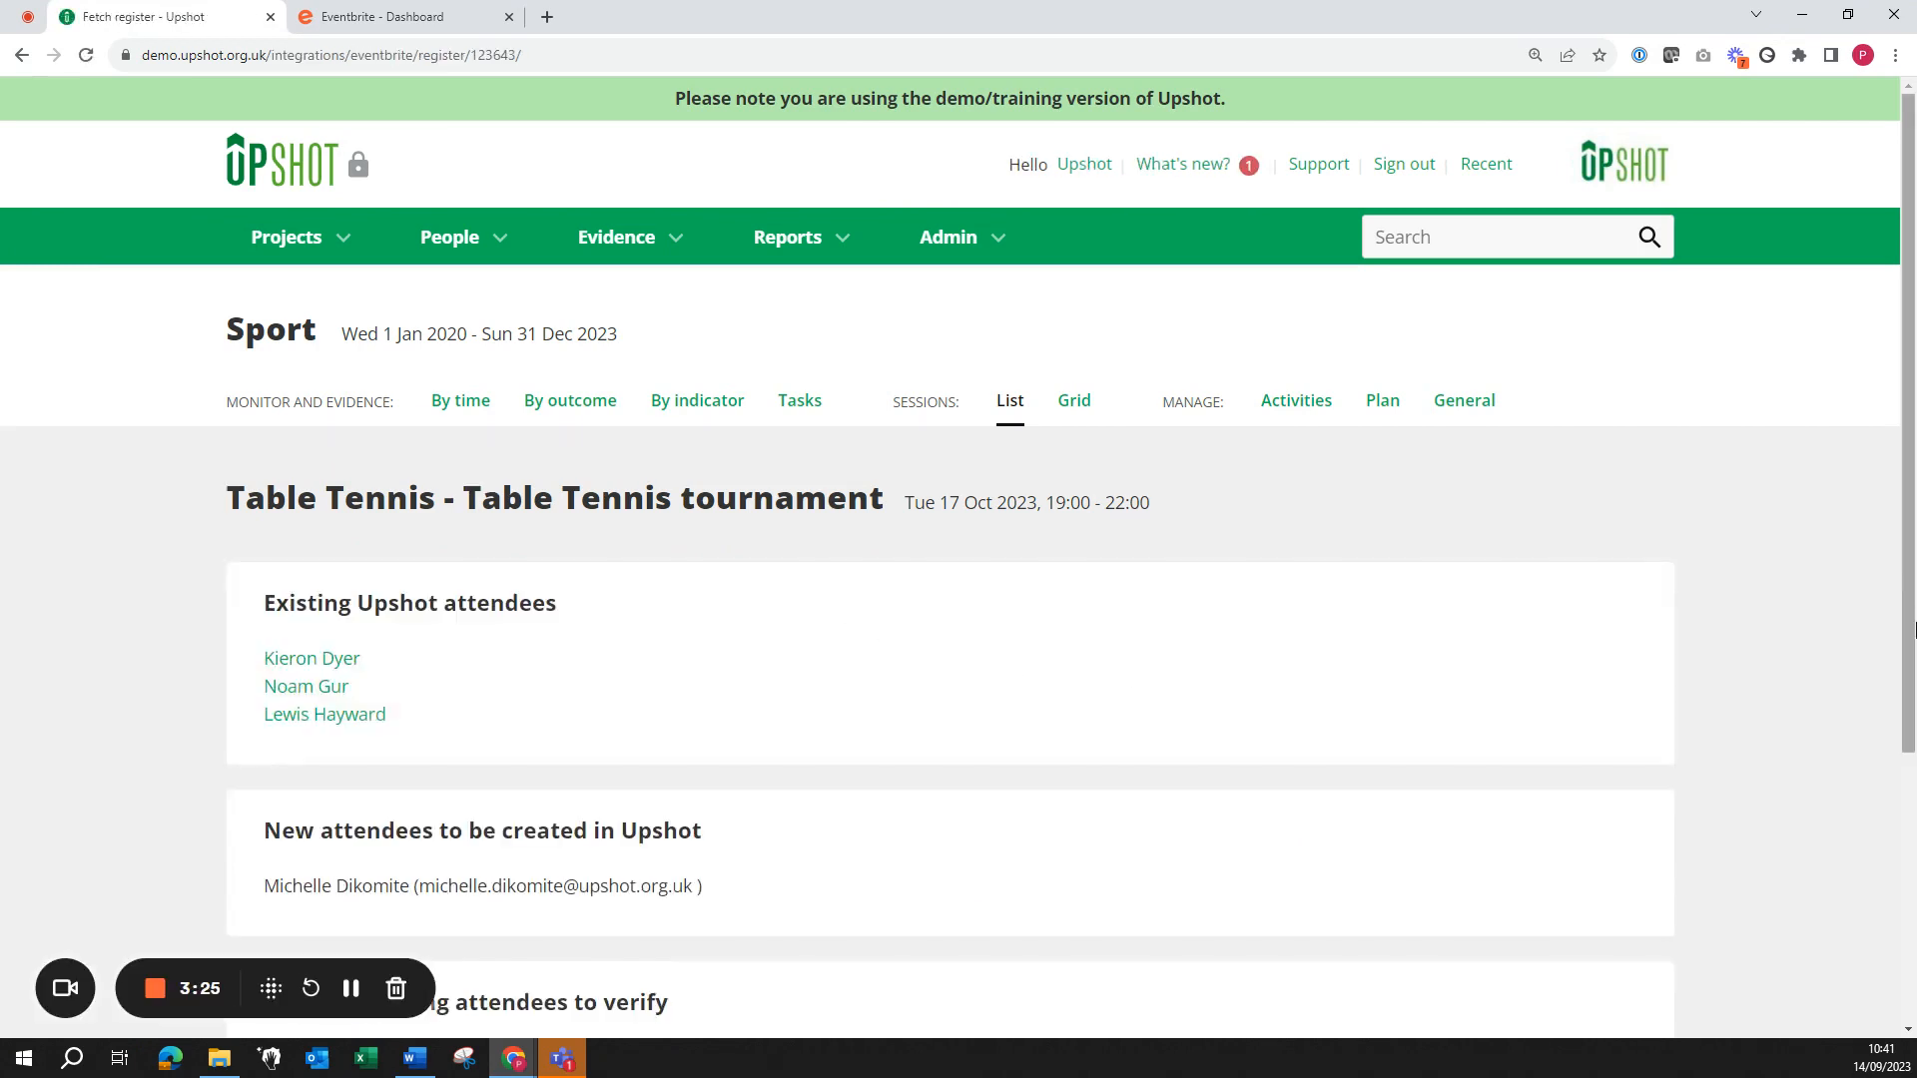
pyautogui.scroll(-2, 1912, 629)
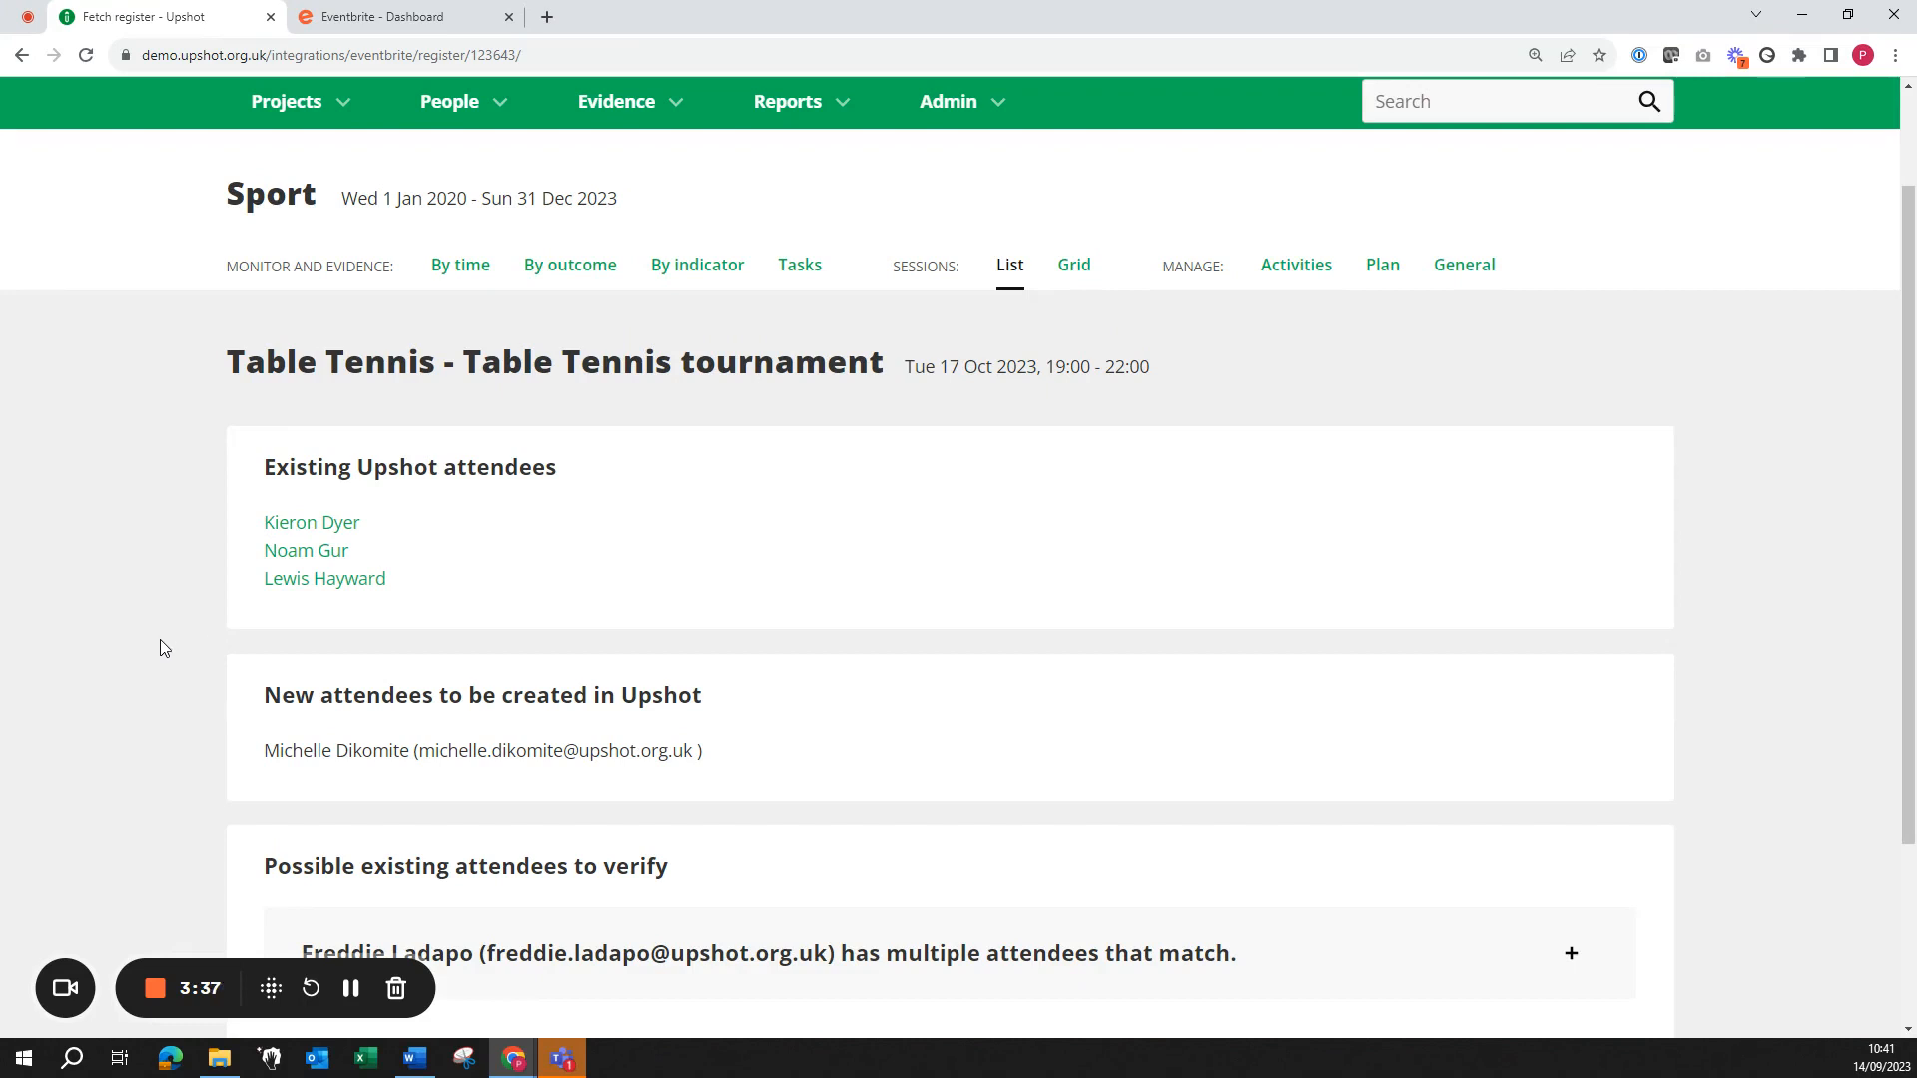
pyautogui.scroll(-1, 1822, 601)
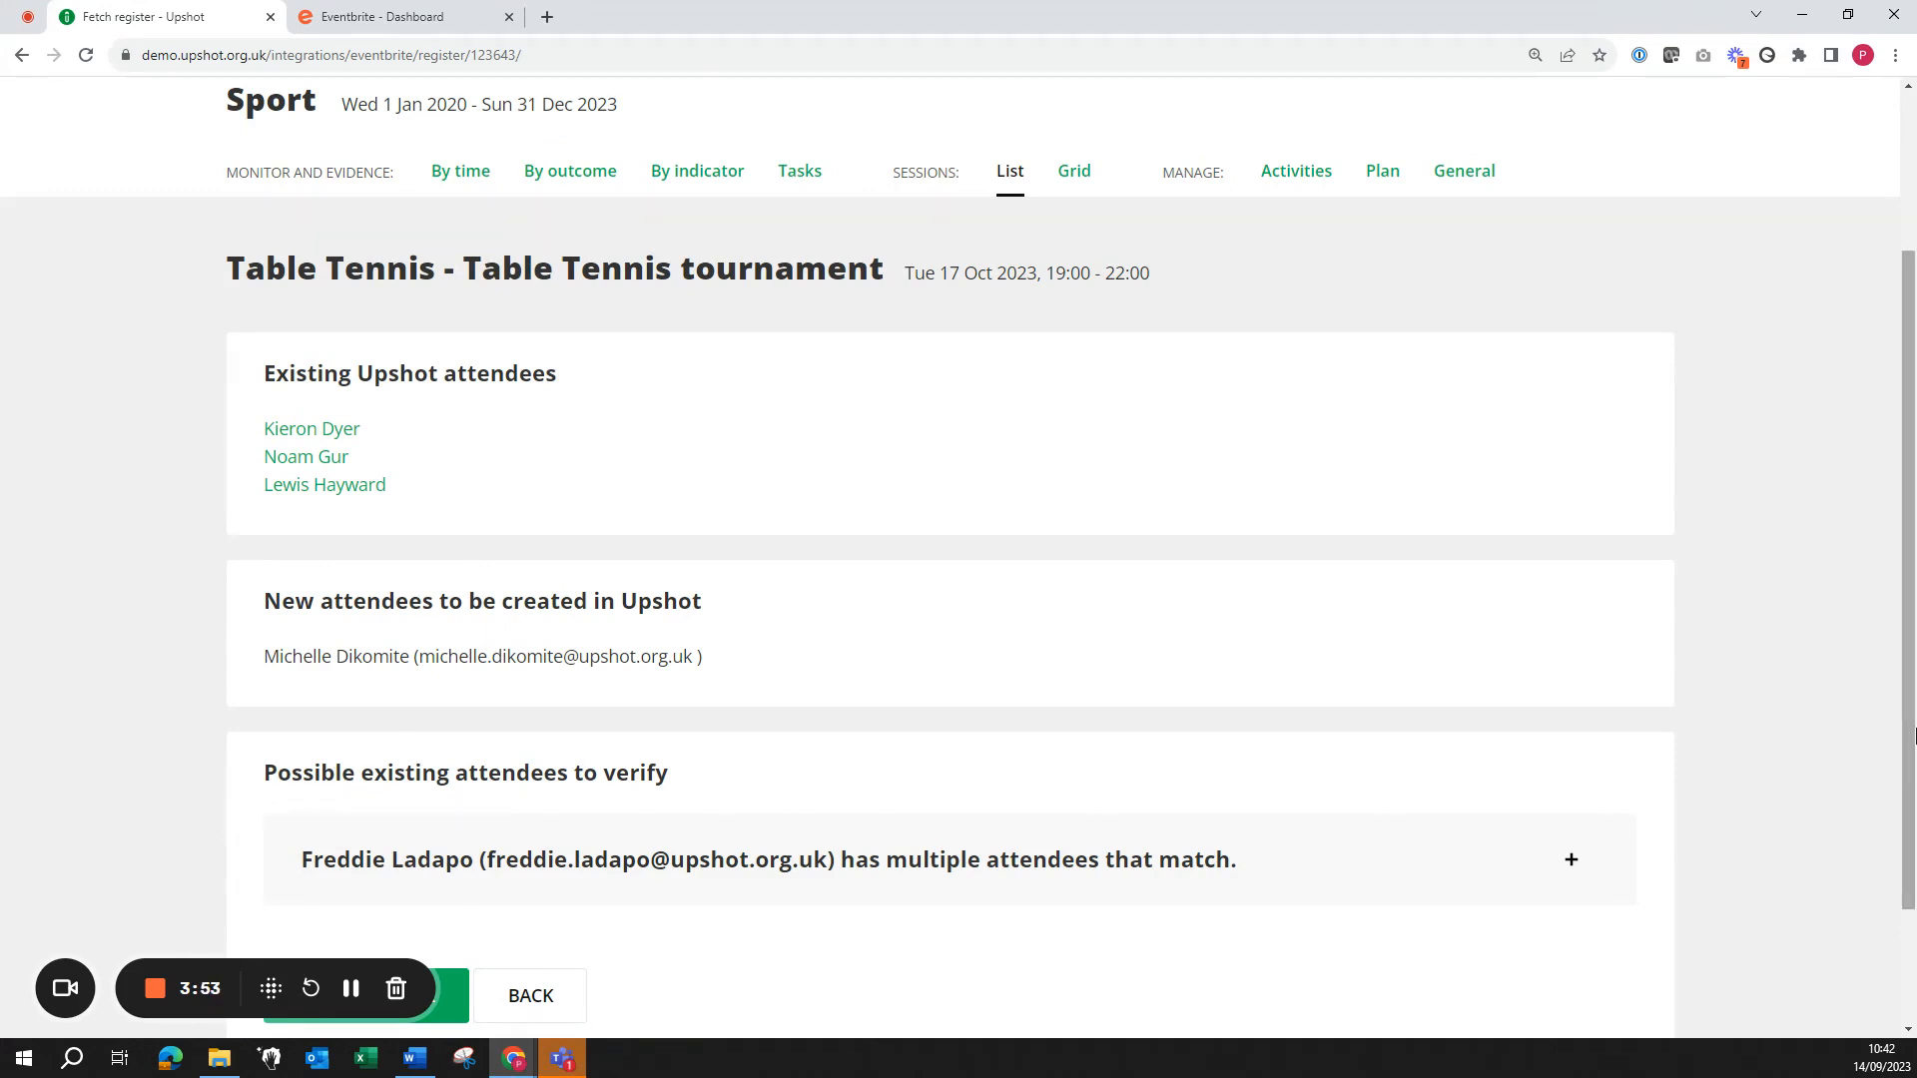
pyautogui.scroll(-2, 1900, 825)
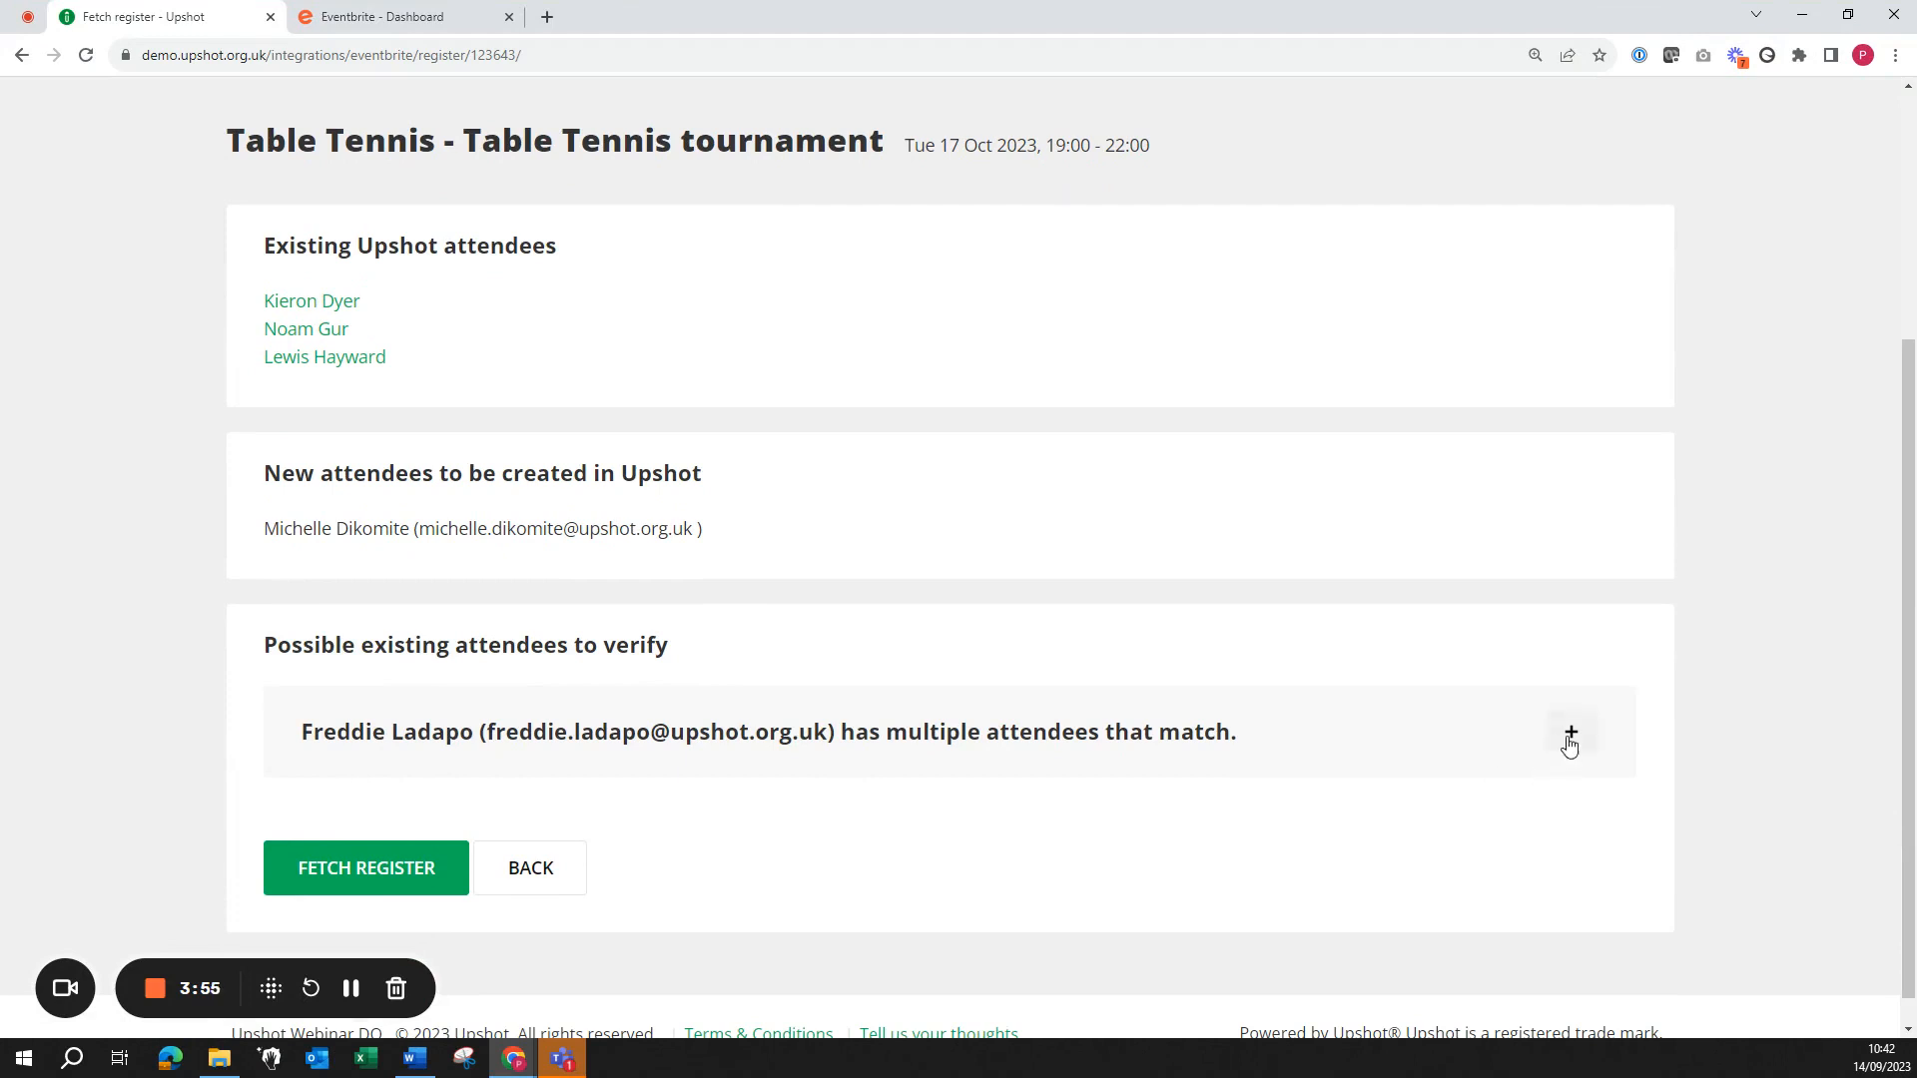
pyautogui.click(1569, 741)
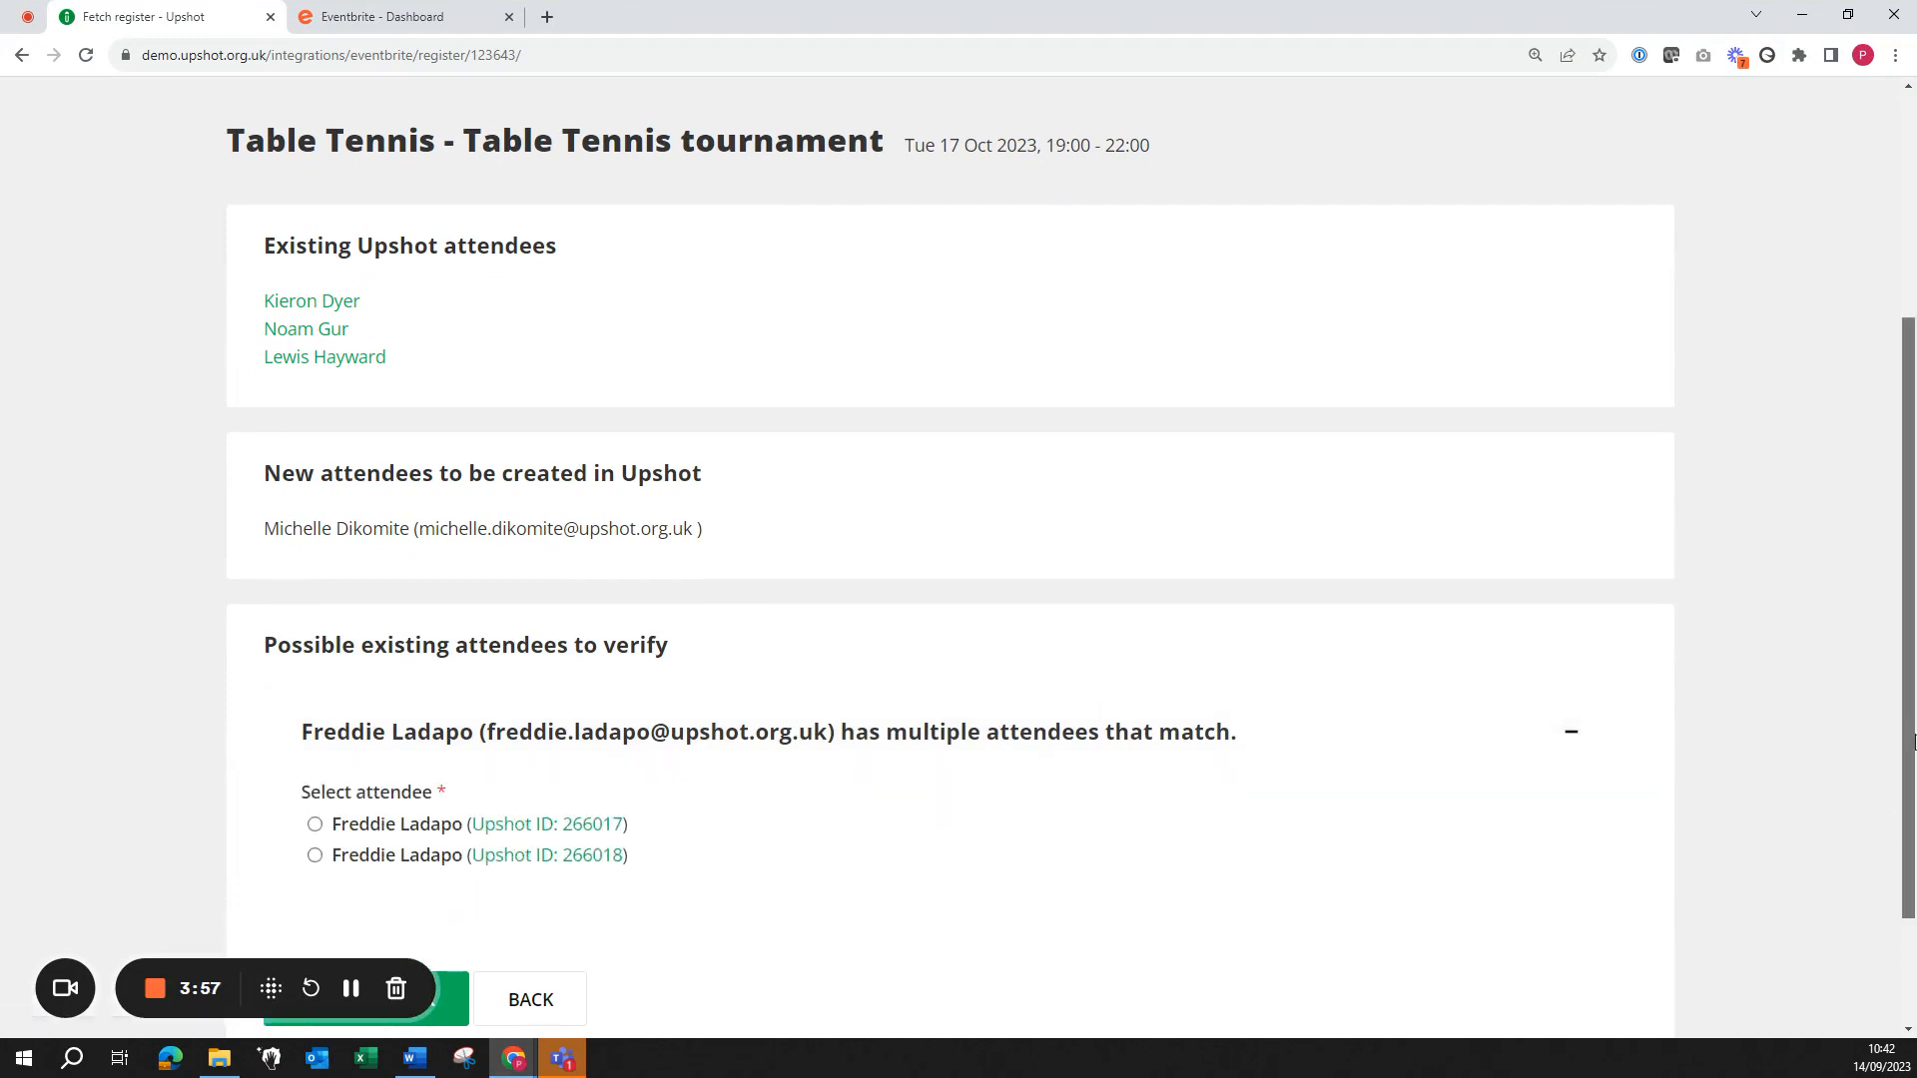
pyautogui.scroll(-1, 1902, 758)
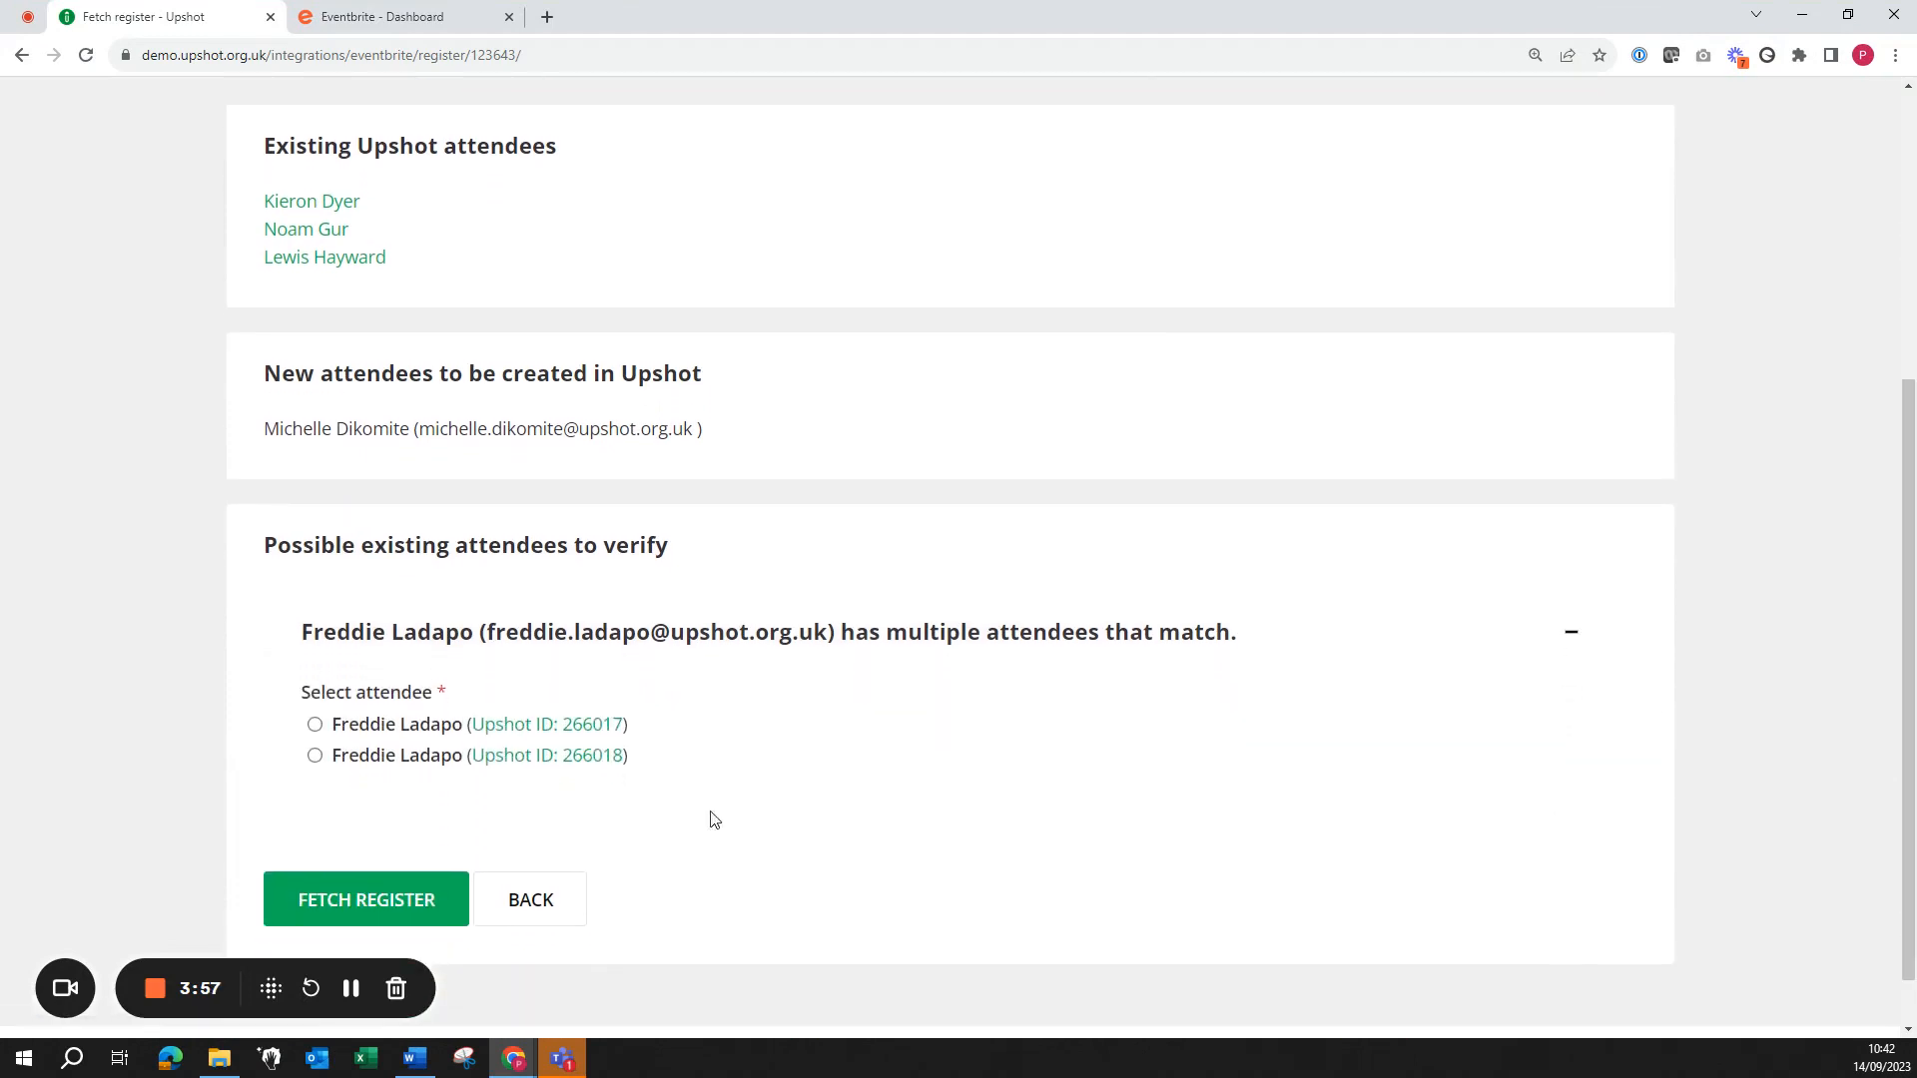
pyautogui.click(316, 728)
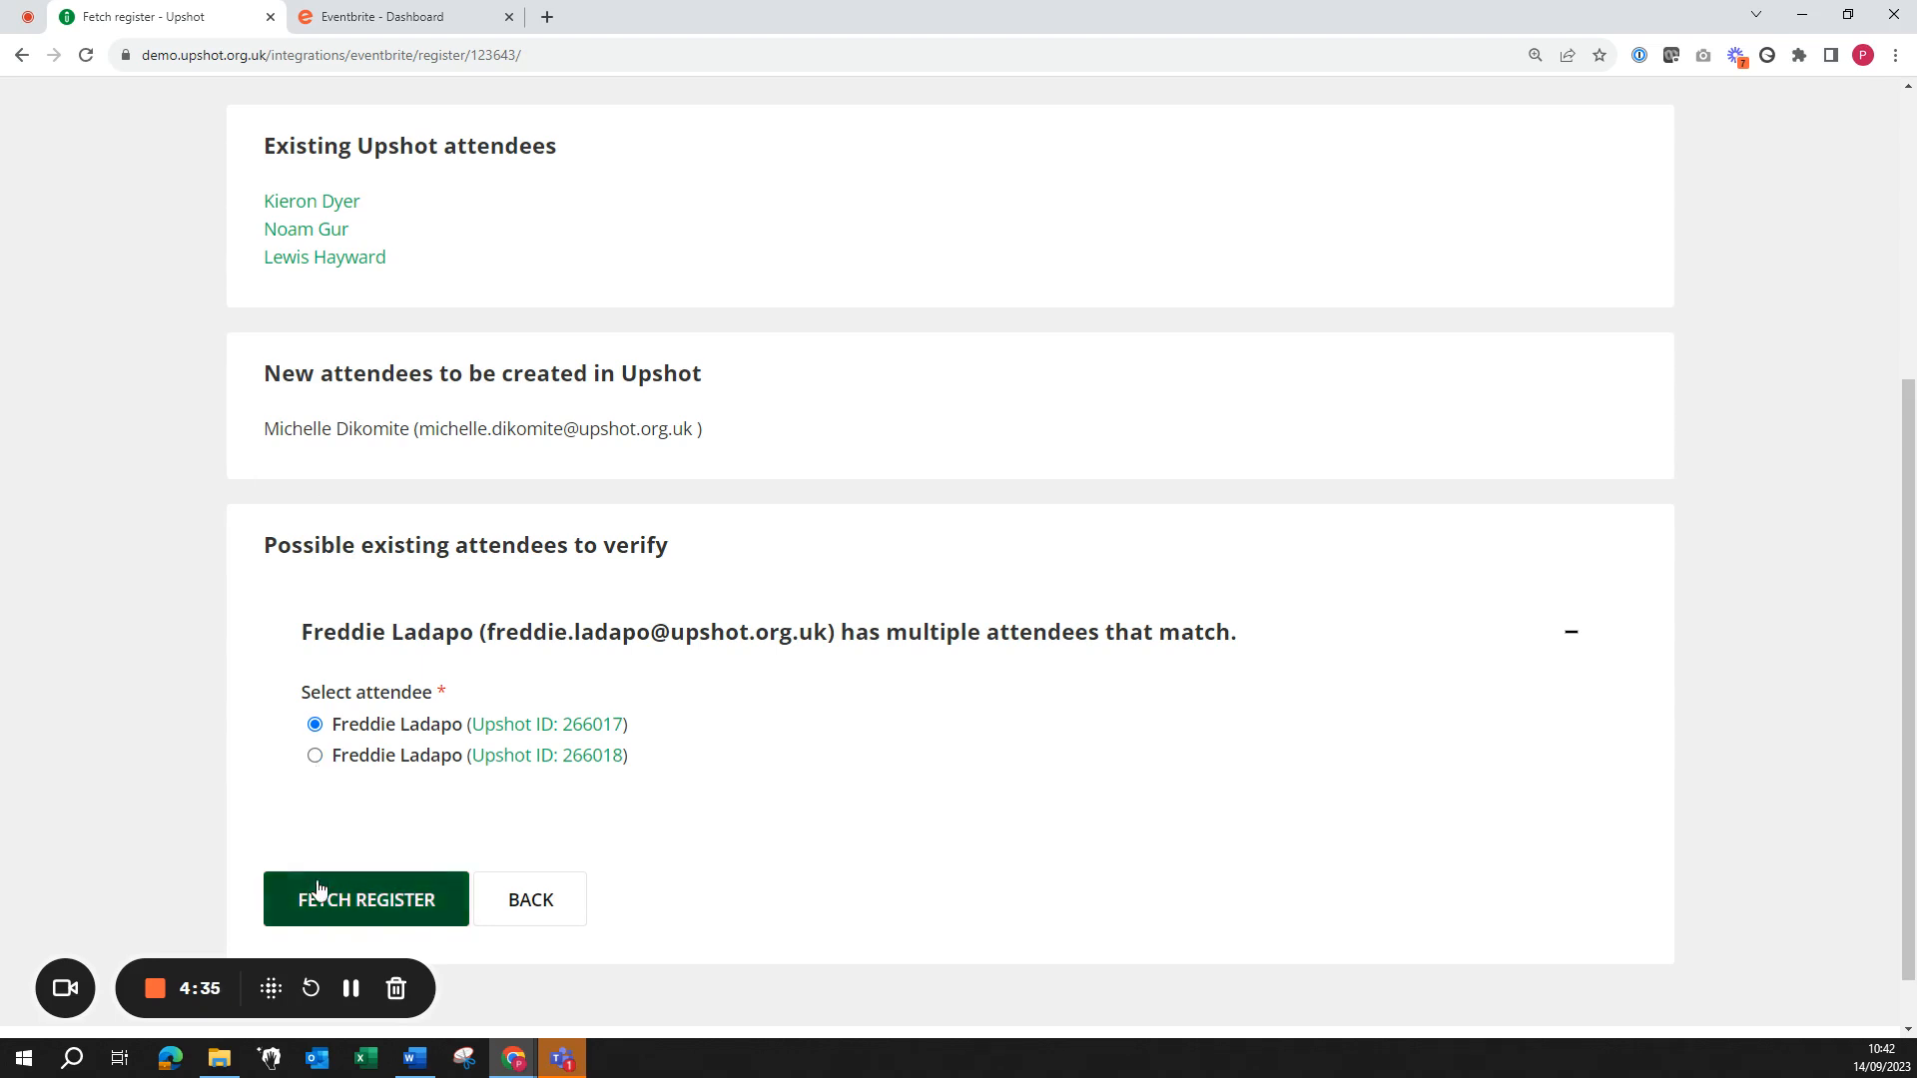
# Step: Import the five attendees and submit the register, each marked Full and Participant
pyautogui.click(306, 908)
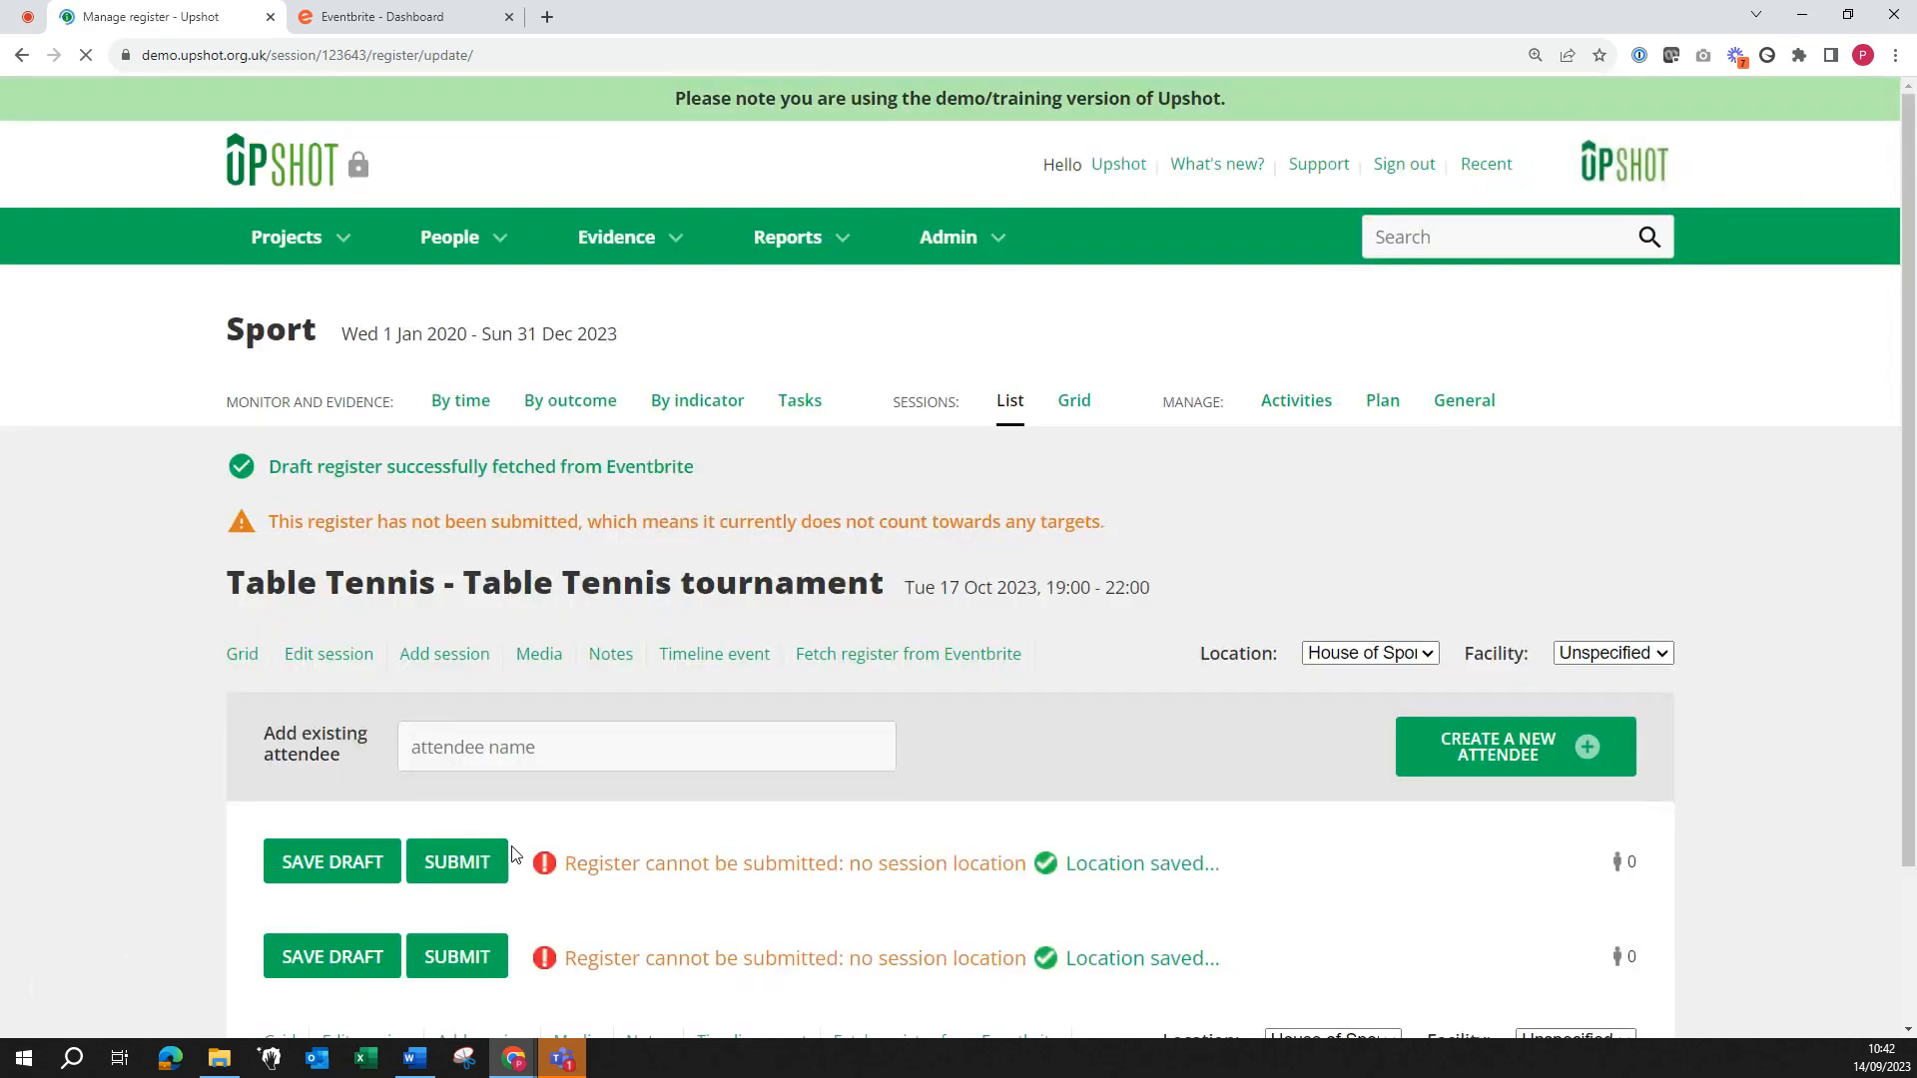
pyautogui.moveTo(1909, 606); pyautogui.dragTo(1909, 873)
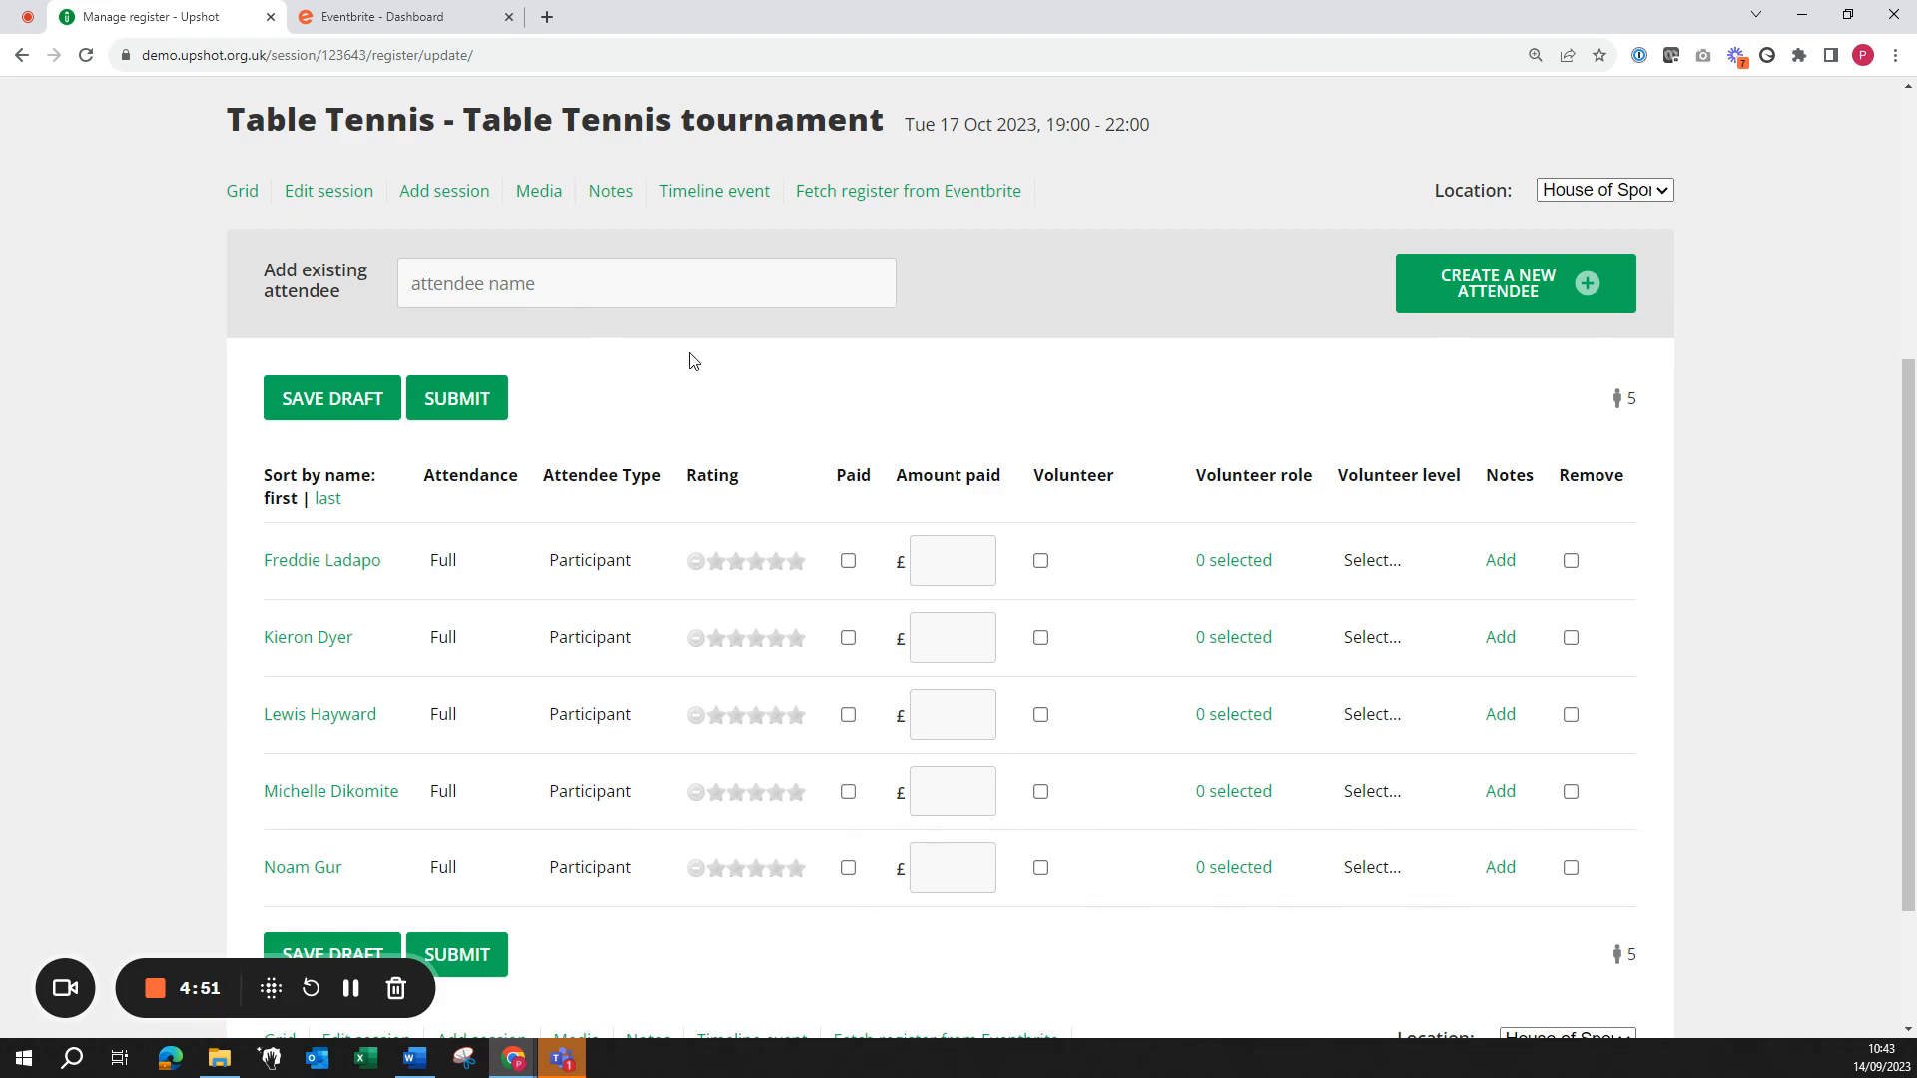
pyautogui.click(477, 417)
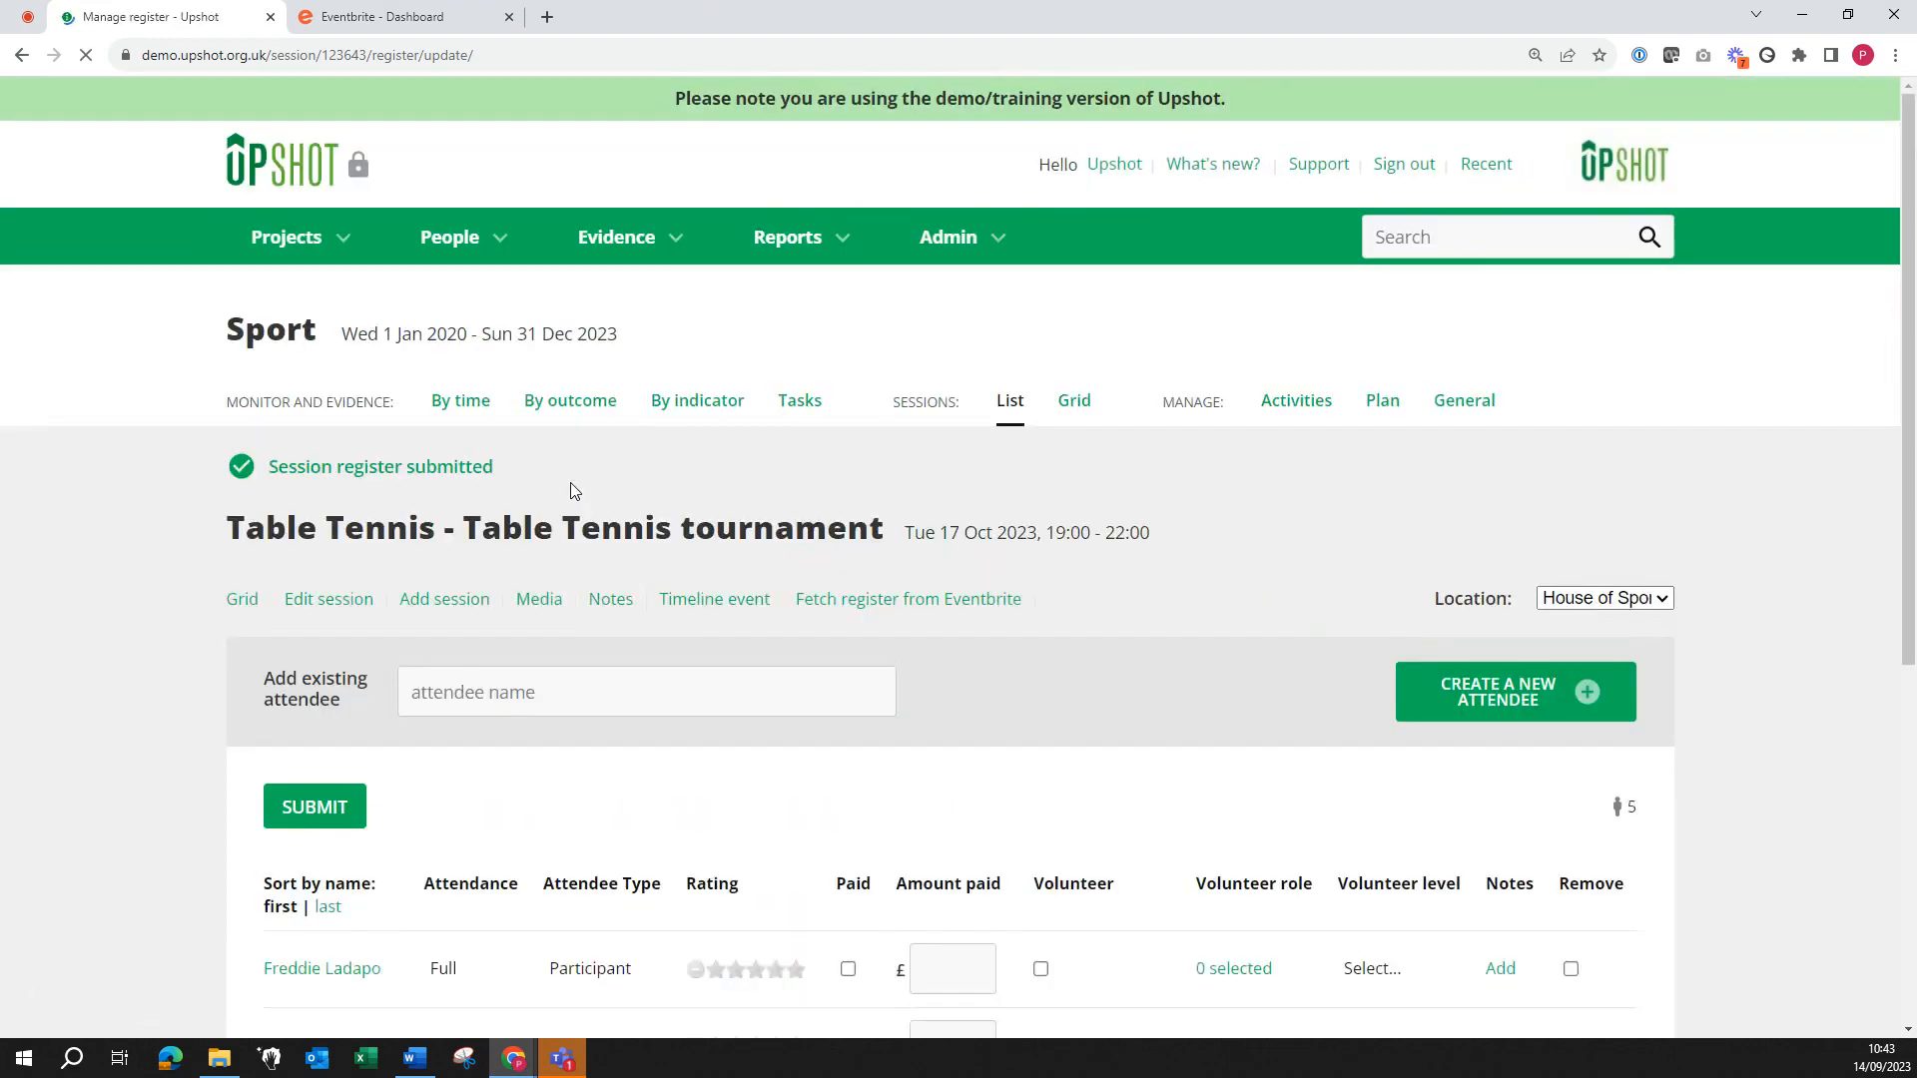
pyautogui.scroll(-2, 1062, 510)
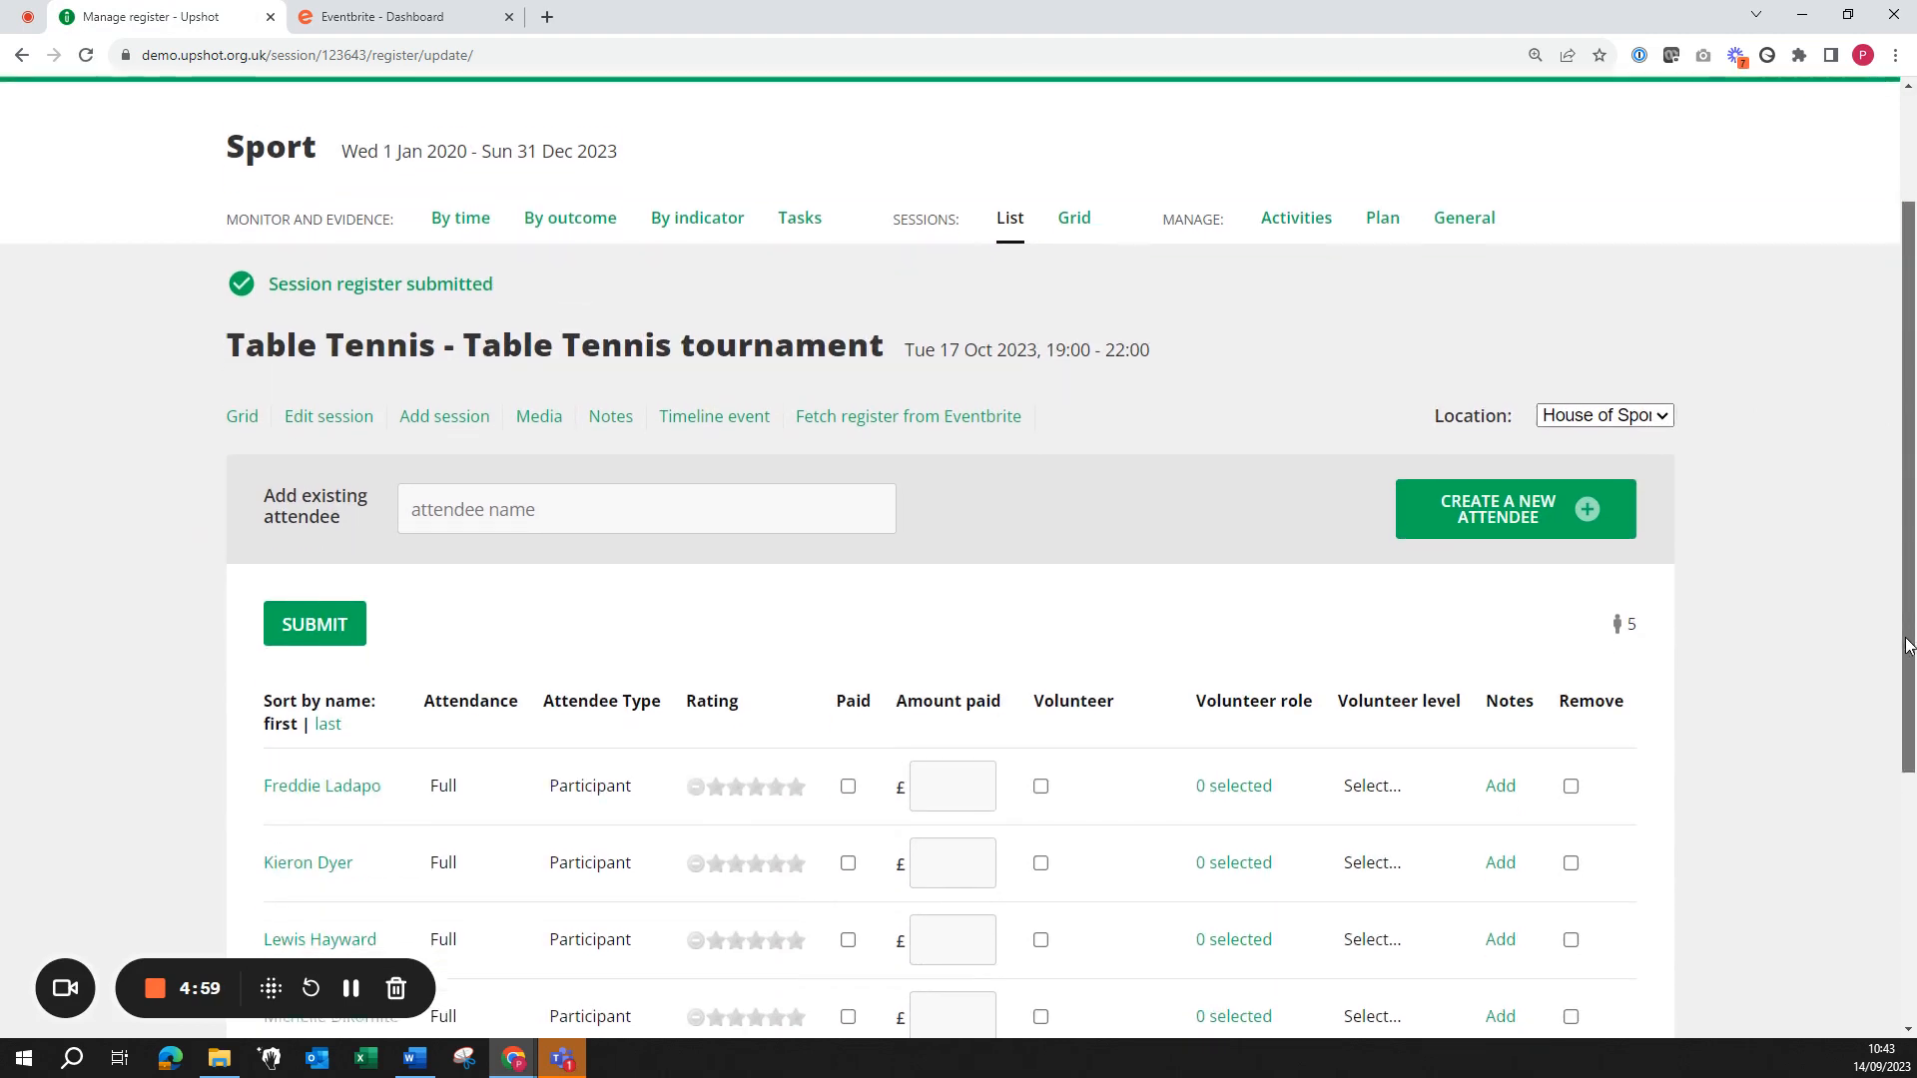